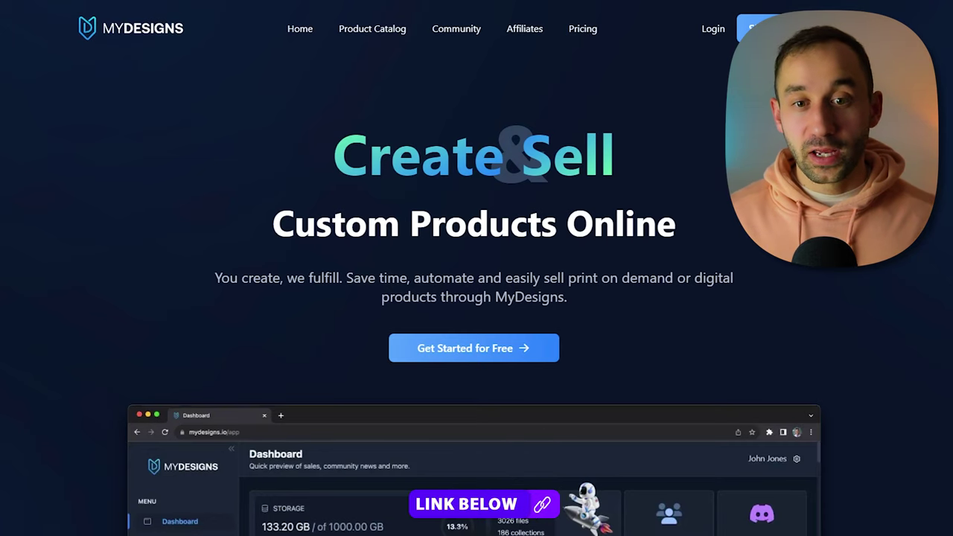
# Start signing up for a free MyDesigns account from the landing page
pyautogui.click(489, 359)
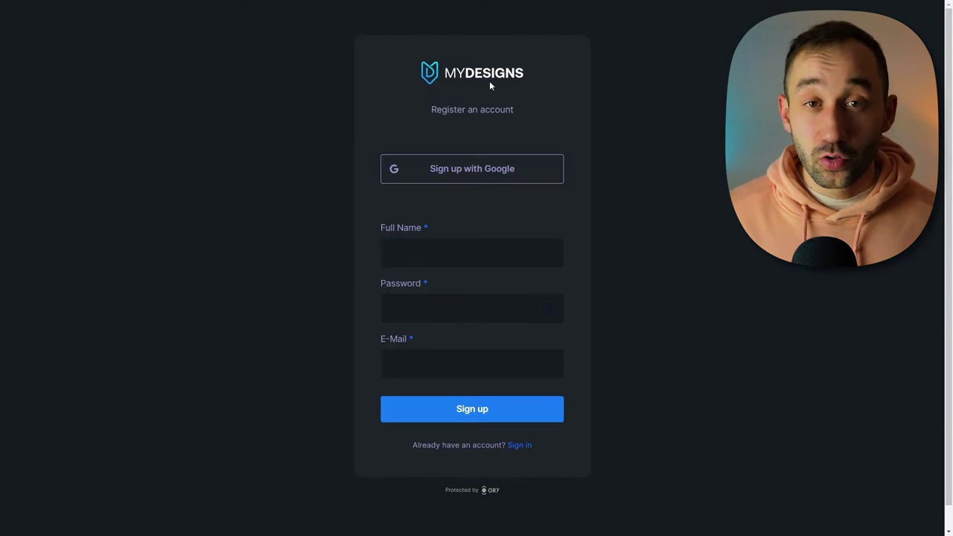
pyautogui.moveTo(94, 142)
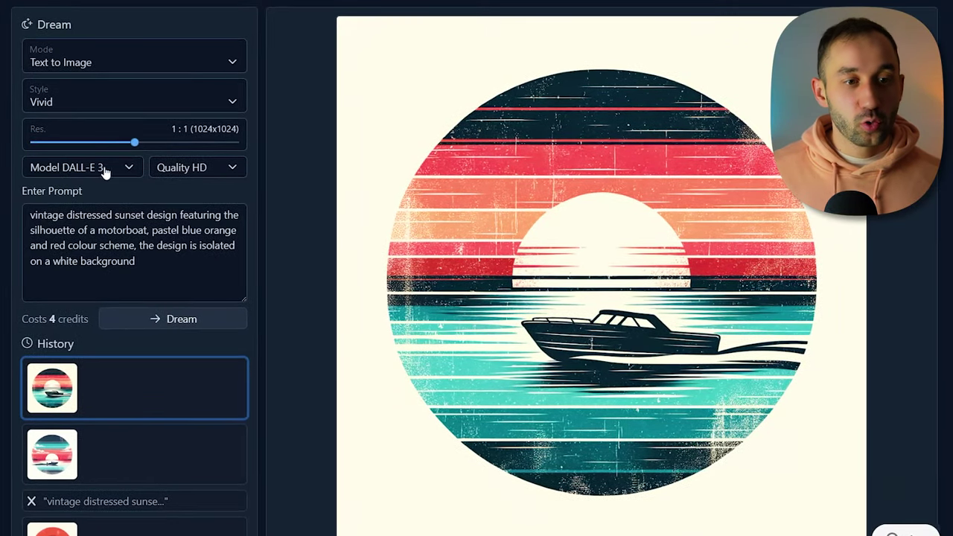
# Confirm DALL-E 3 model, Text to Image mode and Vivid style
pyautogui.click(106, 171)
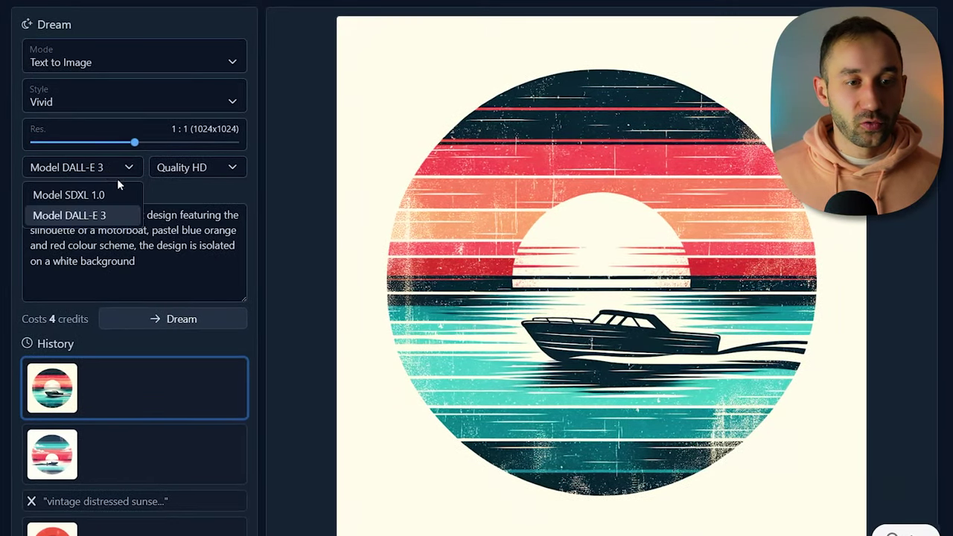
pyautogui.click(103, 216)
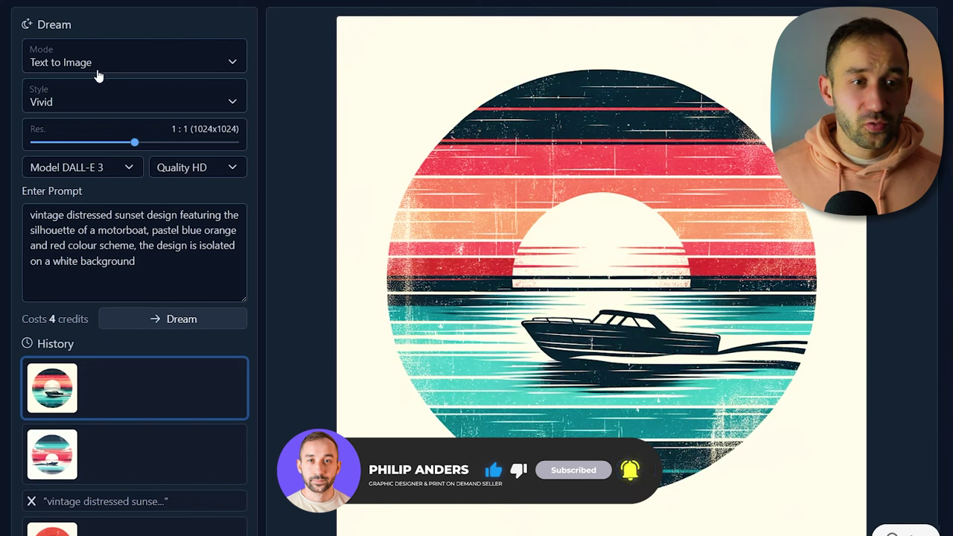
pyautogui.click(66, 62)
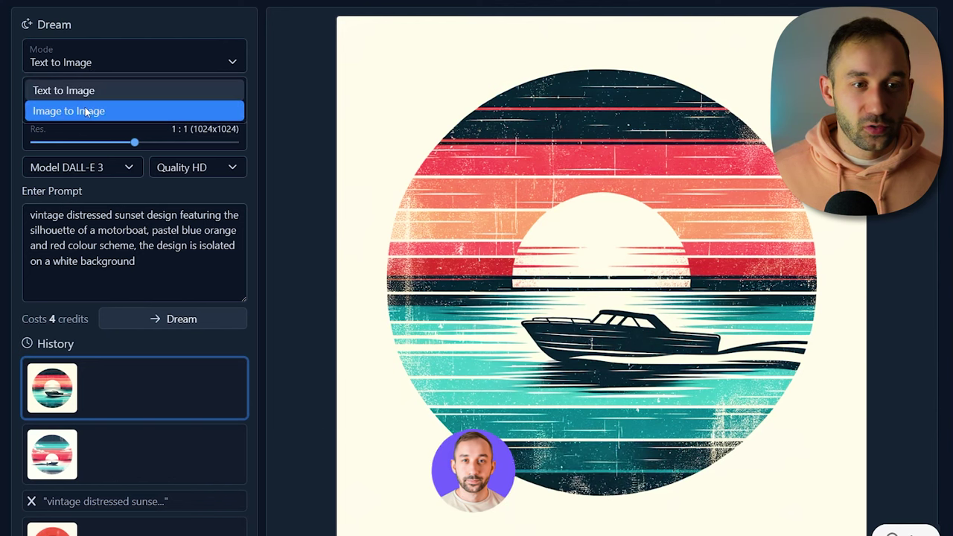
pyautogui.click(103, 32)
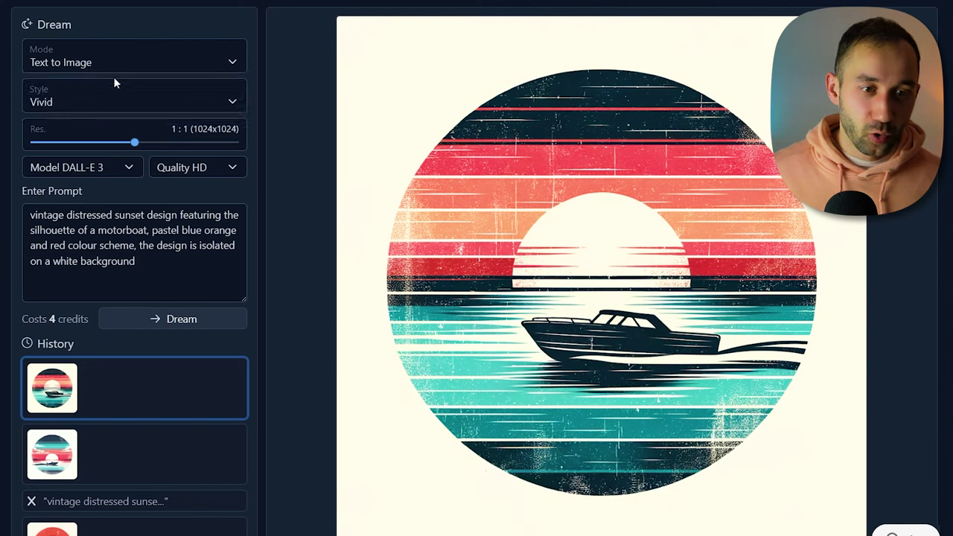
pyautogui.click(83, 99)
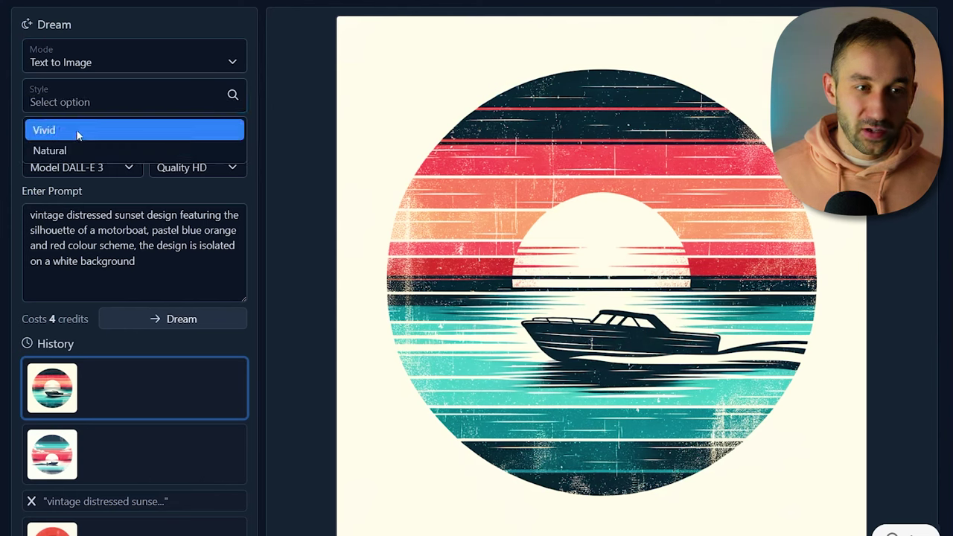
pyautogui.click(75, 132)
# Try the aspect-ratio slider and set Quality to Standard for 2 credits per image
pyautogui.click(54, 151)
pyautogui.moveTo(54, 153)
pyautogui.mouseDown()
pyautogui.moveTo(211, 143)
pyautogui.moveTo(166, 154)
pyautogui.mouseUp()
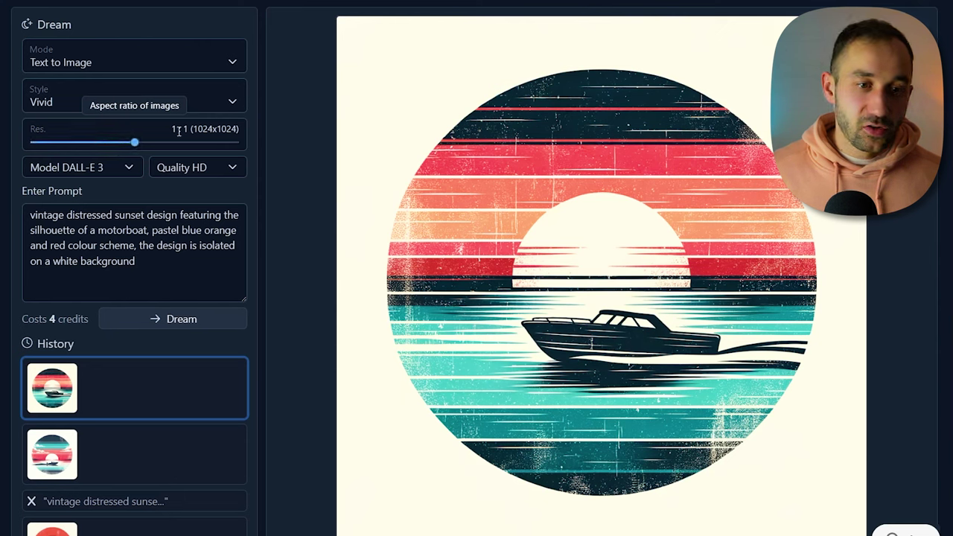
pyautogui.click(208, 173)
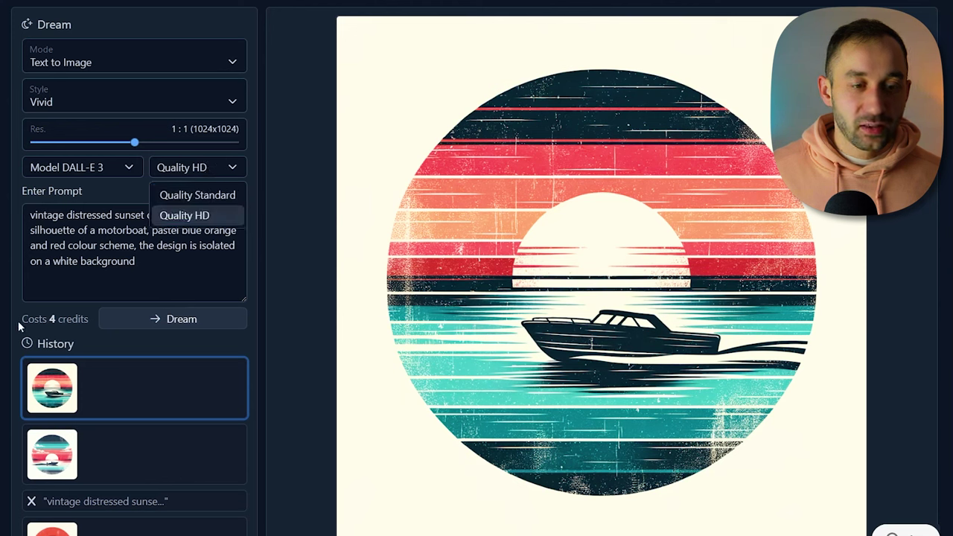
pyautogui.click(211, 195)
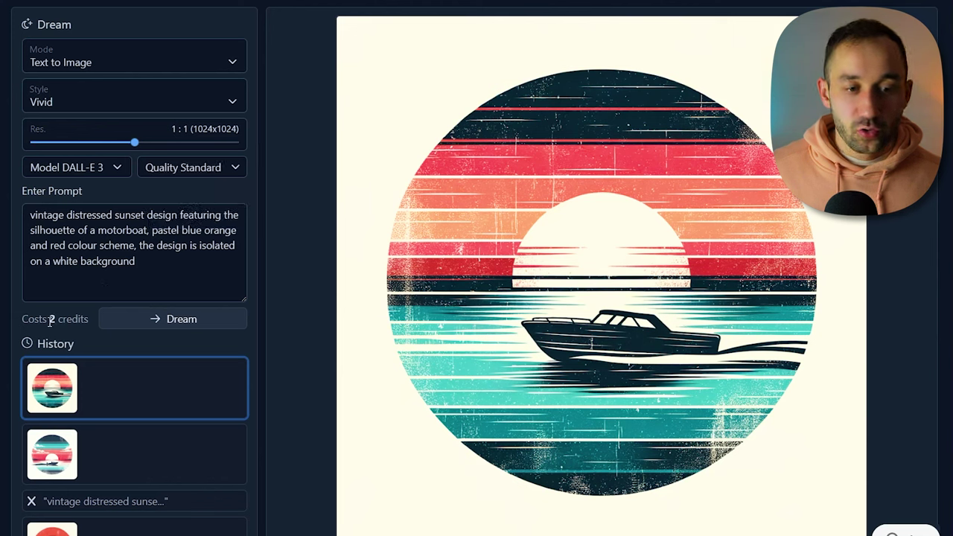
pyautogui.click(198, 171)
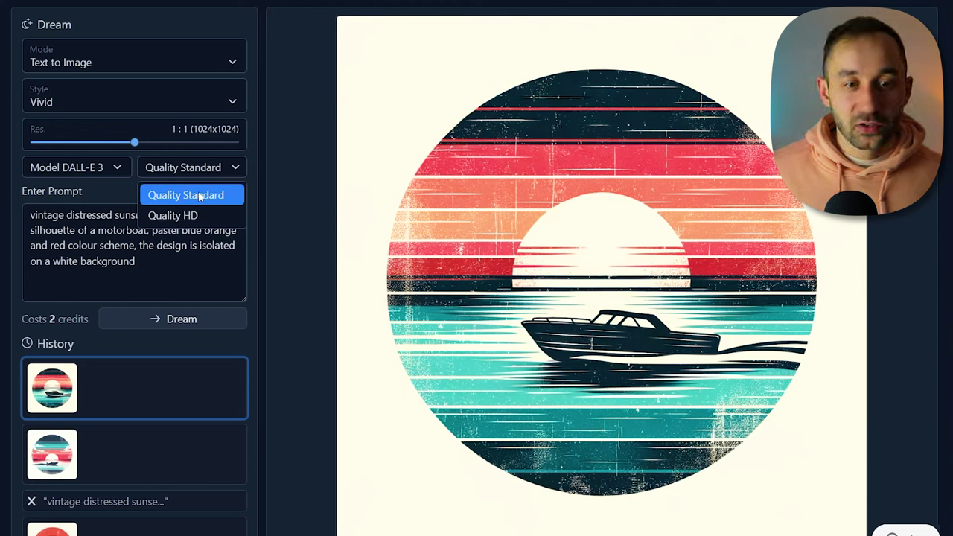
pyautogui.click(200, 195)
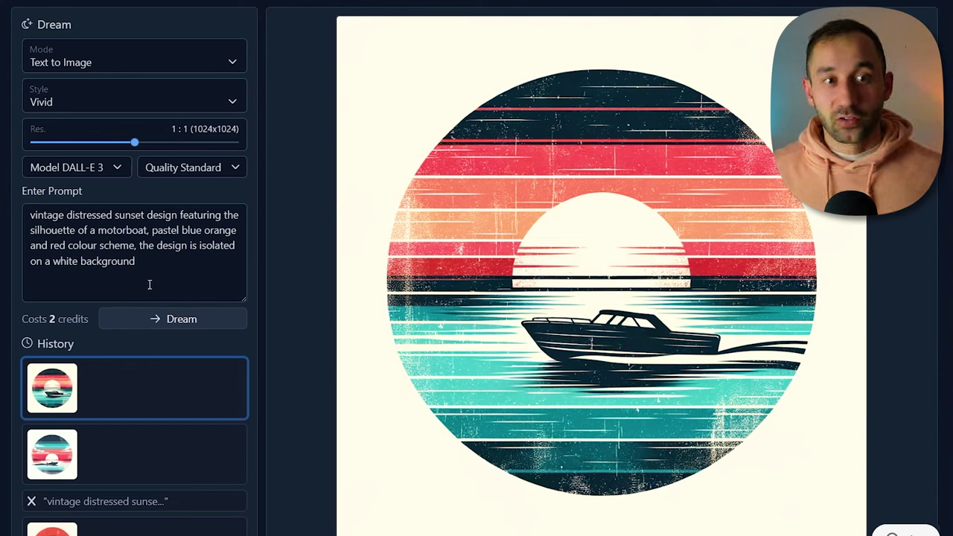
# Replace the prompt with the flat vector pink leopard-print rainbow description, keeping Standard quality
pyautogui.tripleClick(135, 245)
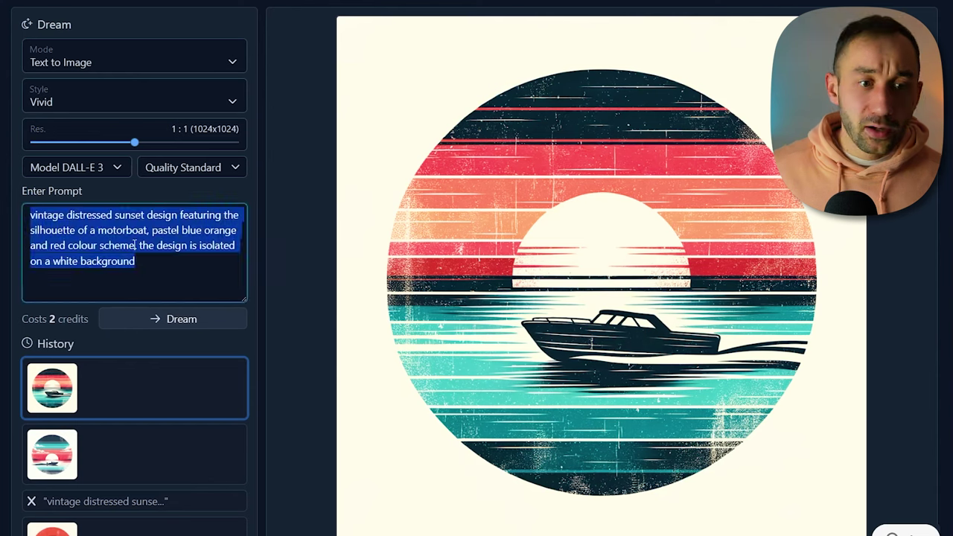
pyautogui.click(152, 257)
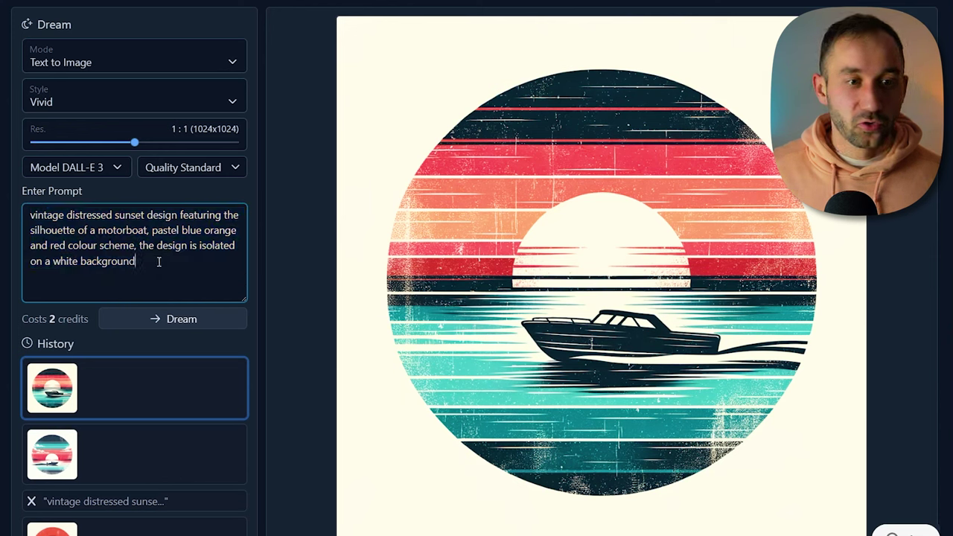
pyautogui.hotkey('ctrl', 'a')
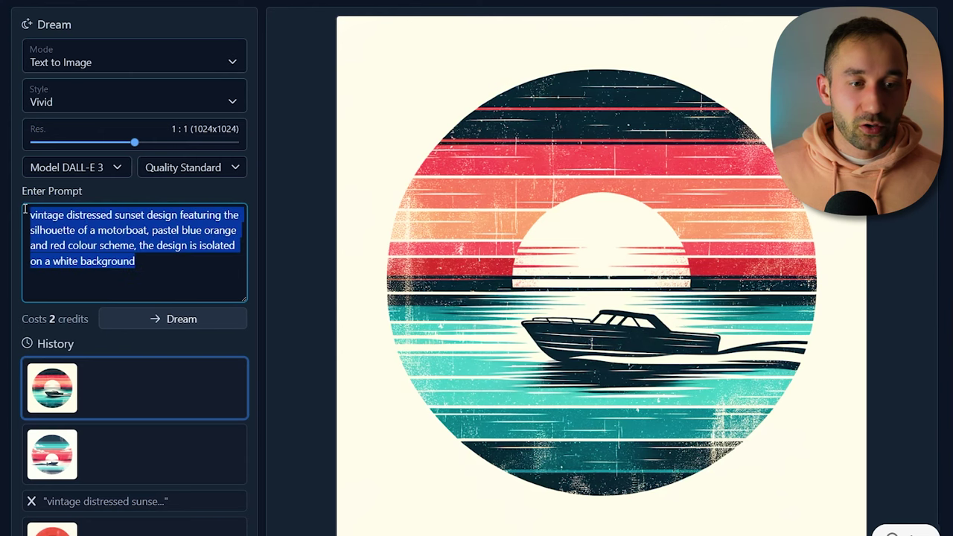
pyautogui.click(199, 453)
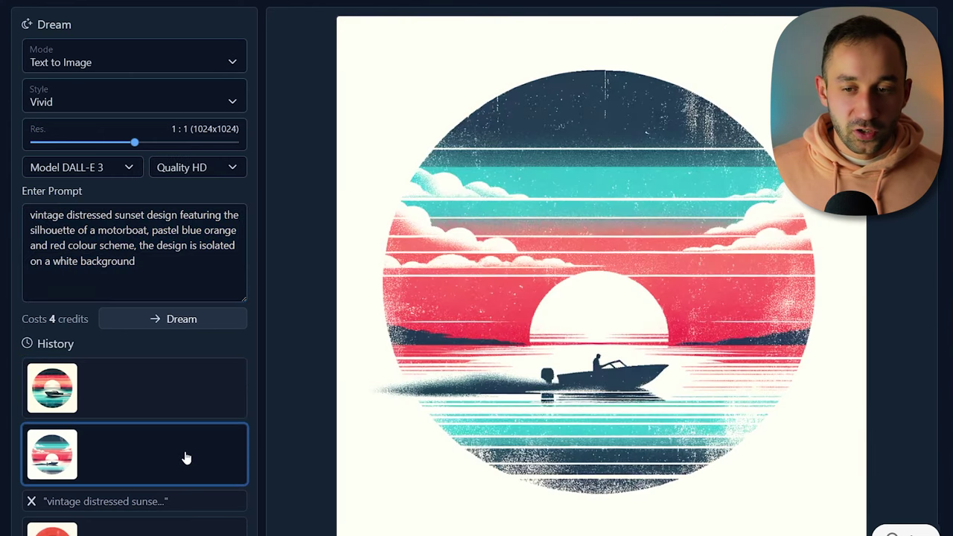
pyautogui.click(145, 405)
pyautogui.hotkey('ctrl', 'a')
pyautogui.write('flat vector art Illustration of a pink rainbow with leopard print pattern. The 7 arcs of the rainbow are isolated on a black background')
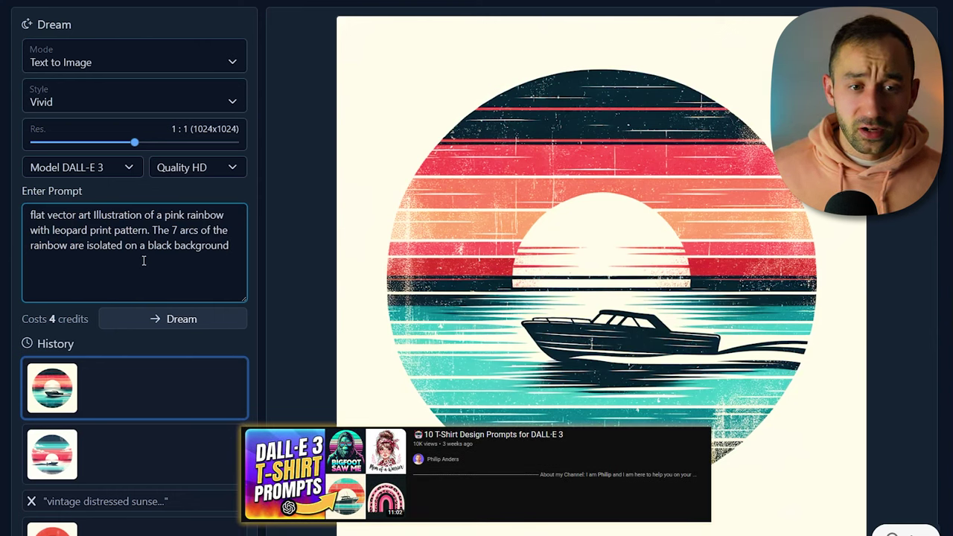
pyautogui.click(216, 157)
pyautogui.click(213, 194)
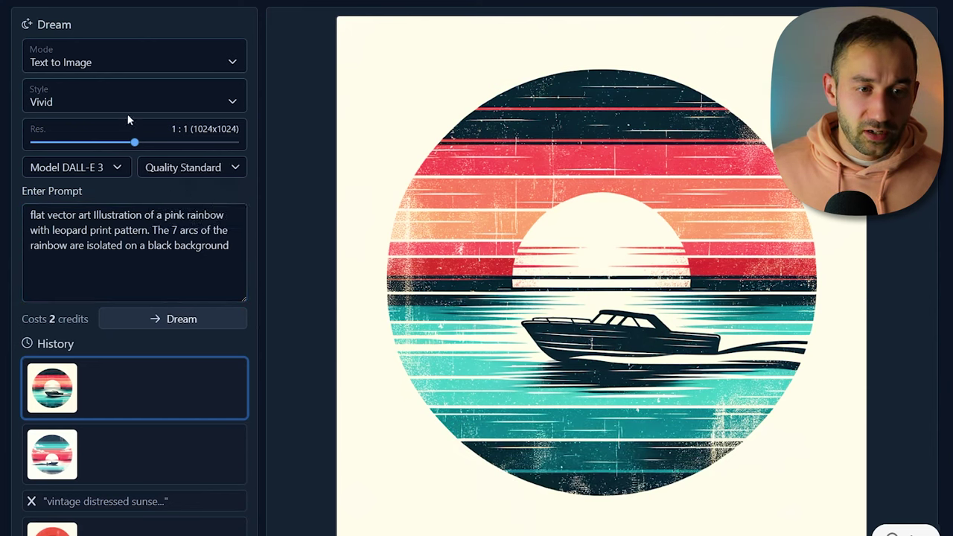
# Generate the rainbow prompt twice and browse the new rainbow results in History
pyautogui.click(169, 320)
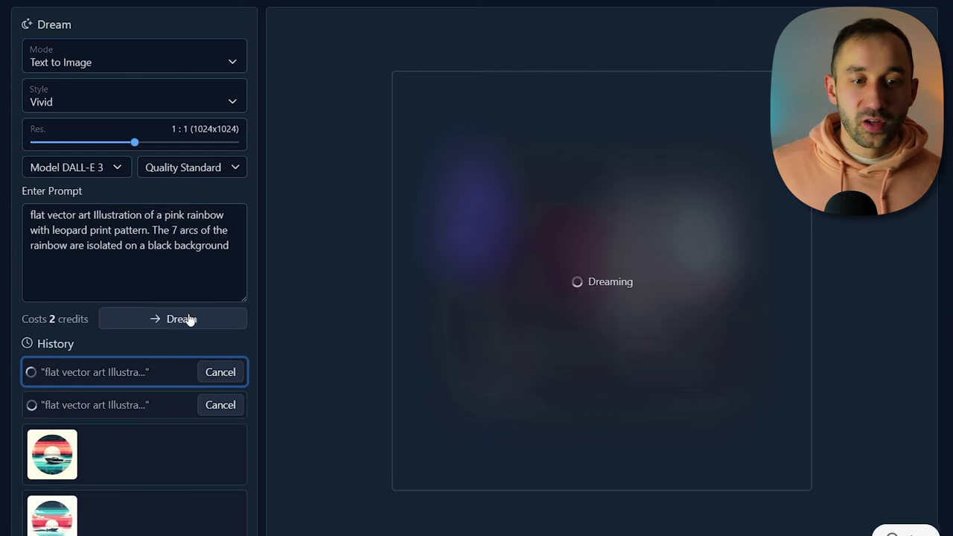
pyautogui.click(190, 319)
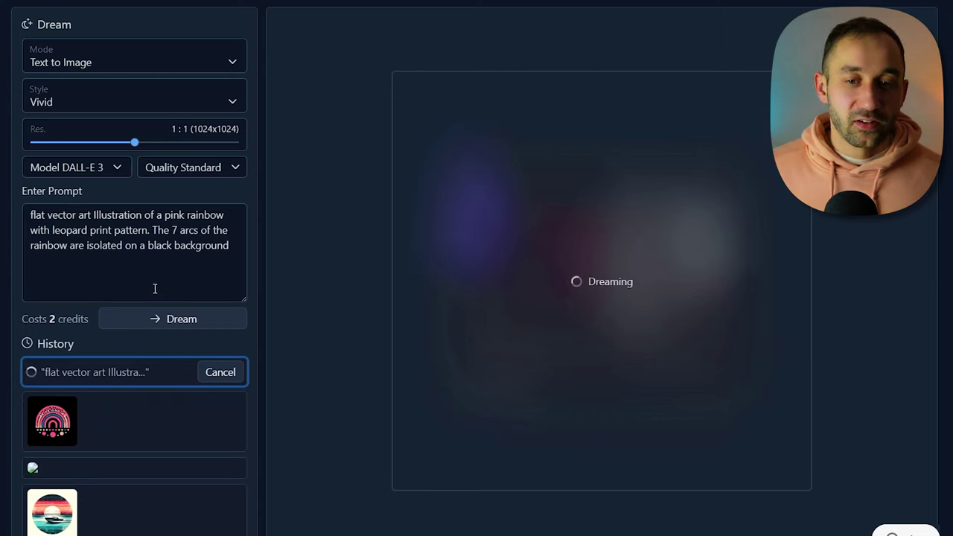
pyautogui.scroll(-1, 127, 467)
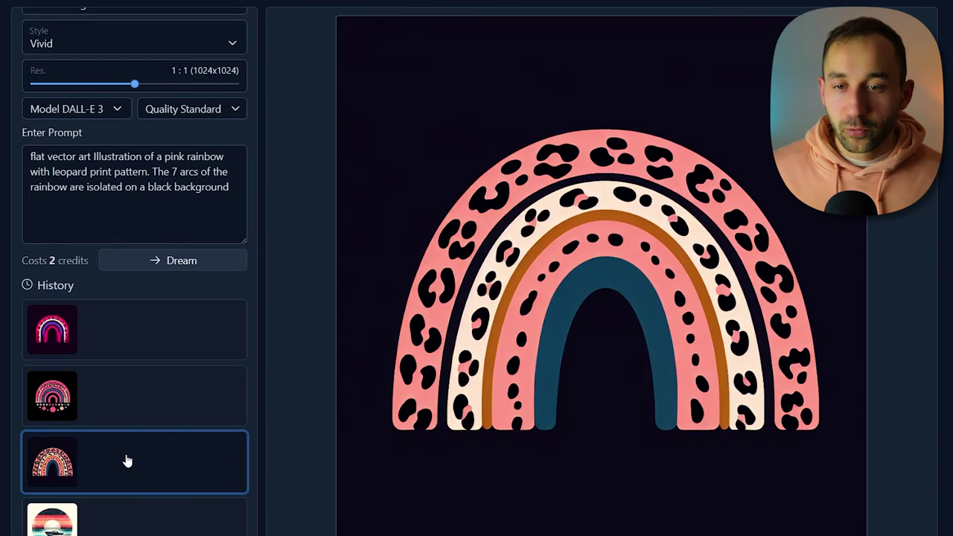
pyautogui.click(103, 400)
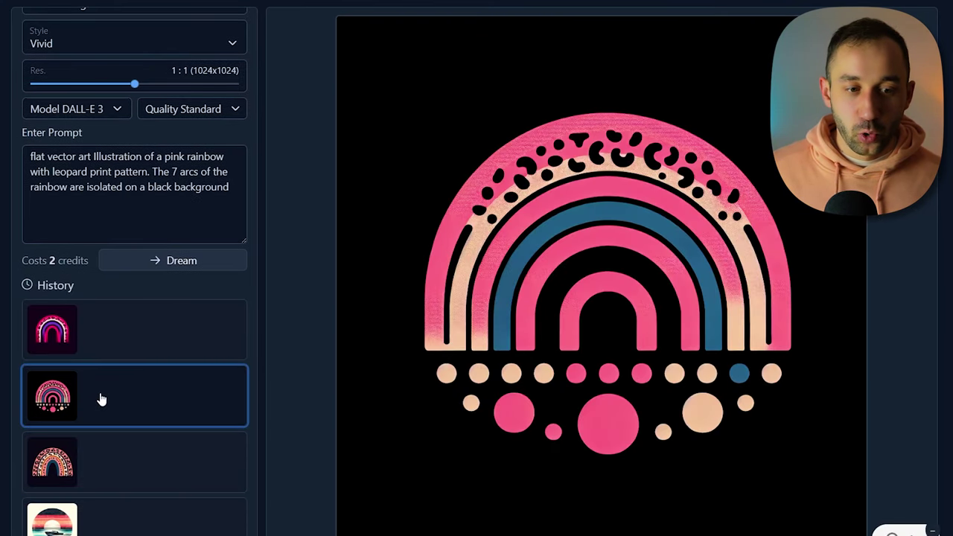
pyautogui.click(127, 327)
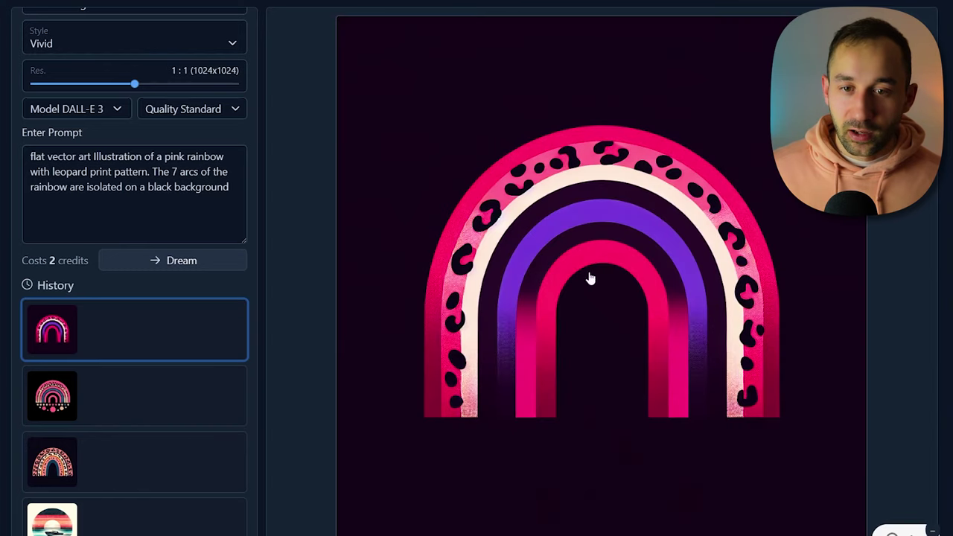
pyautogui.click(55, 413)
pyautogui.click(116, 456)
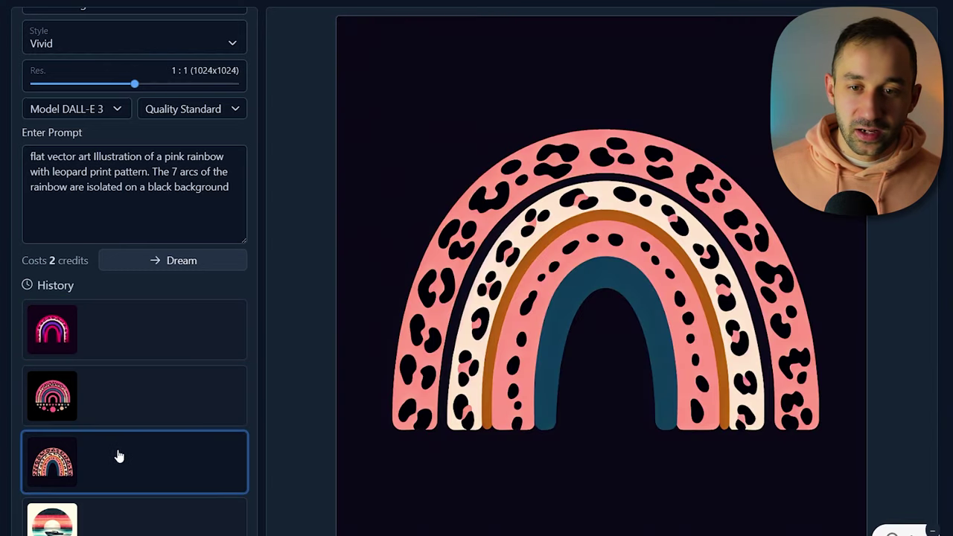
# Browse older designs (sunset motorboats, messy bun, MOM OF A WARRIOR) and enlarge the prompt box
pyautogui.scroll(-2, 205, 419)
pyautogui.click(169, 359)
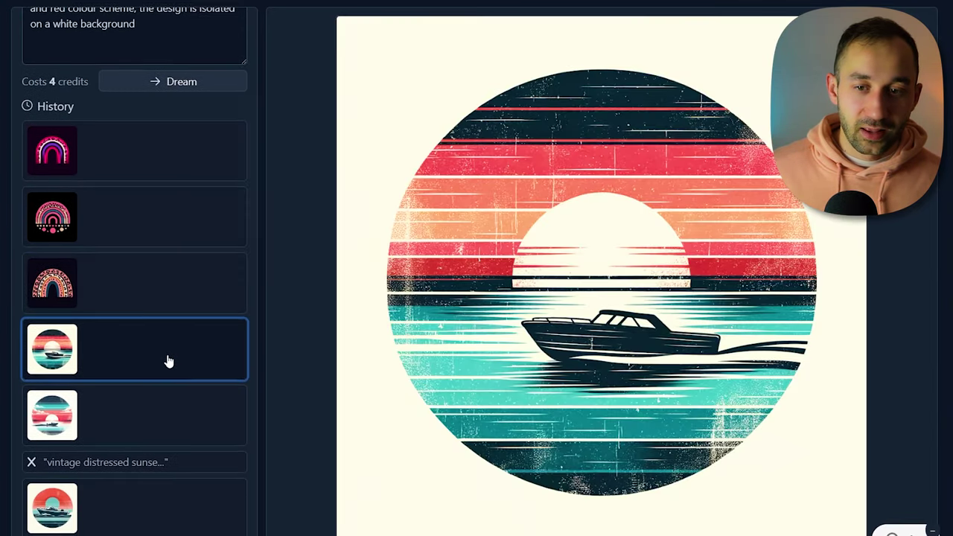
pyautogui.scroll(-1, 149, 356)
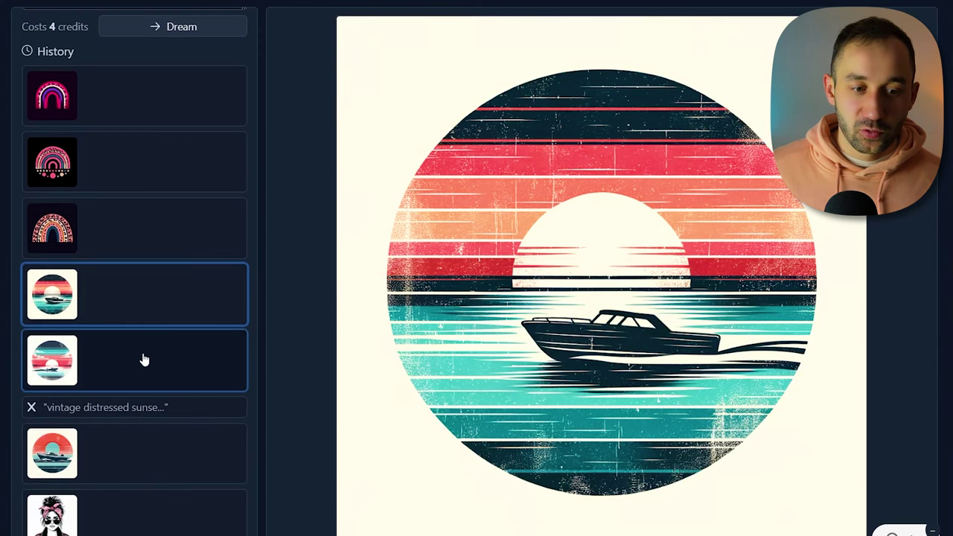
pyautogui.click(144, 360)
pyautogui.scroll(-3, 141, 358)
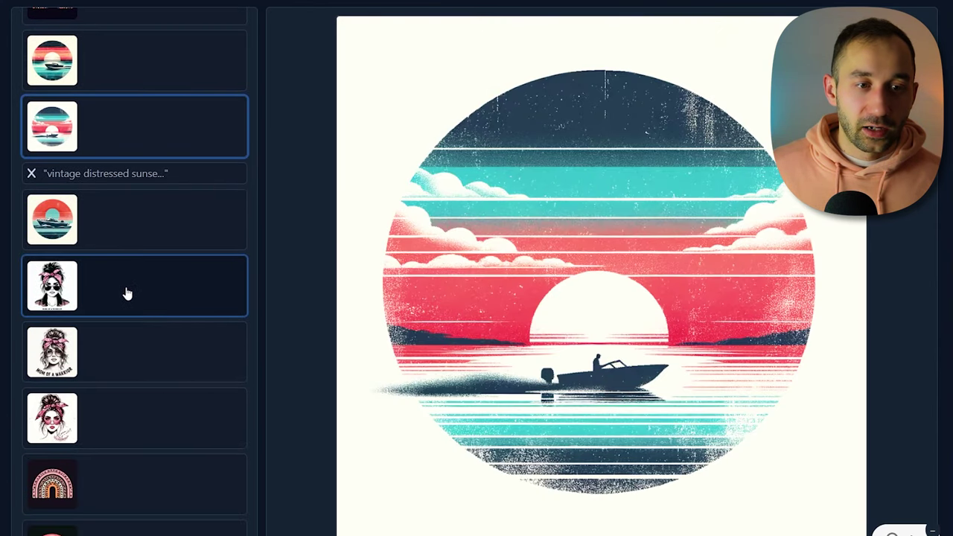
pyautogui.click(128, 294)
pyautogui.click(119, 356)
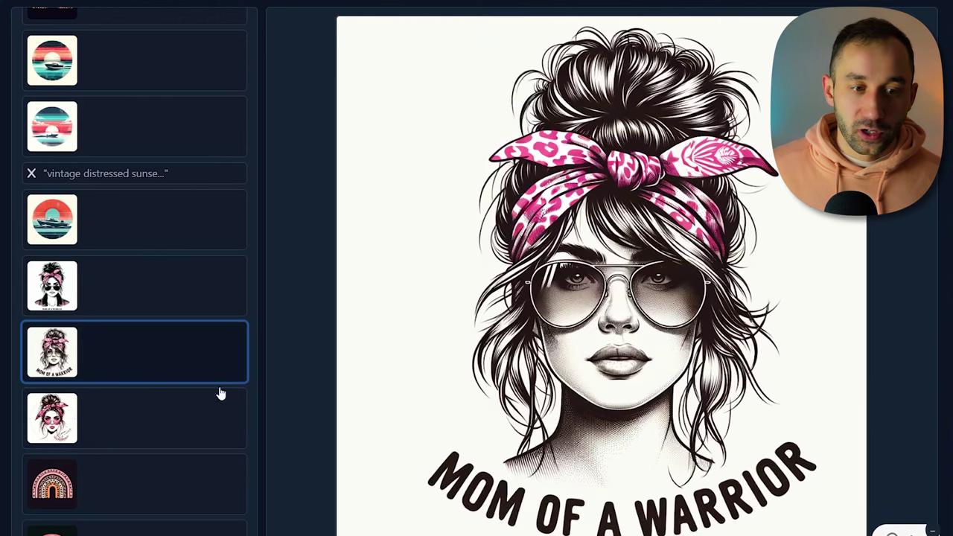
pyautogui.scroll(1, 136, 385)
pyautogui.scroll(10, 136, 386)
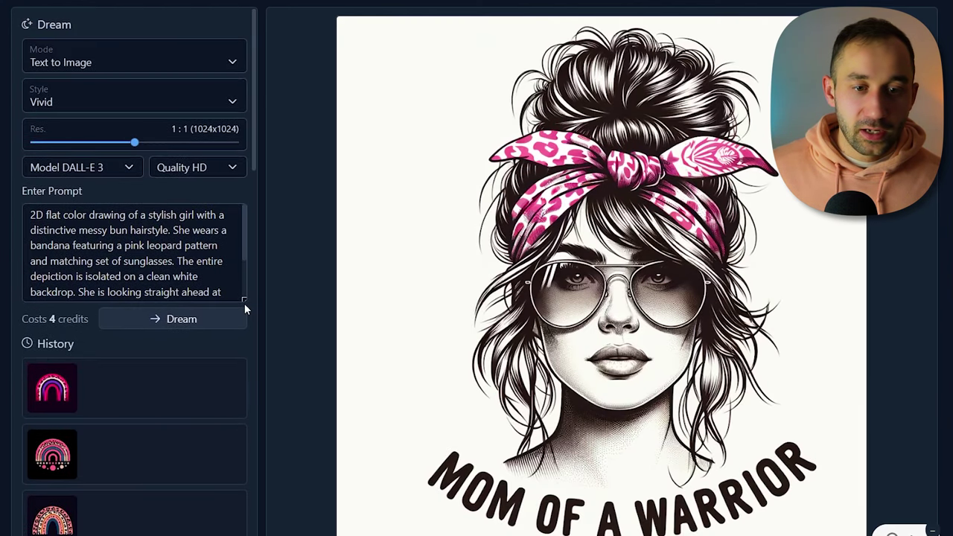
pyautogui.moveTo(244, 302); pyautogui.dragTo(233, 375)
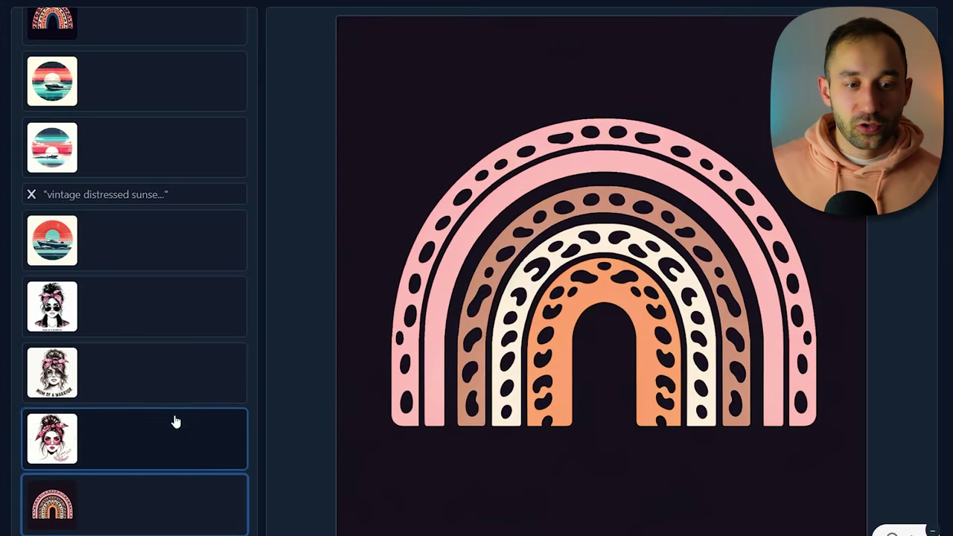
# Download the leopard rainbow design
pyautogui.scroll(-1, 149, 432)
pyautogui.scroll(-1, 192, 424)
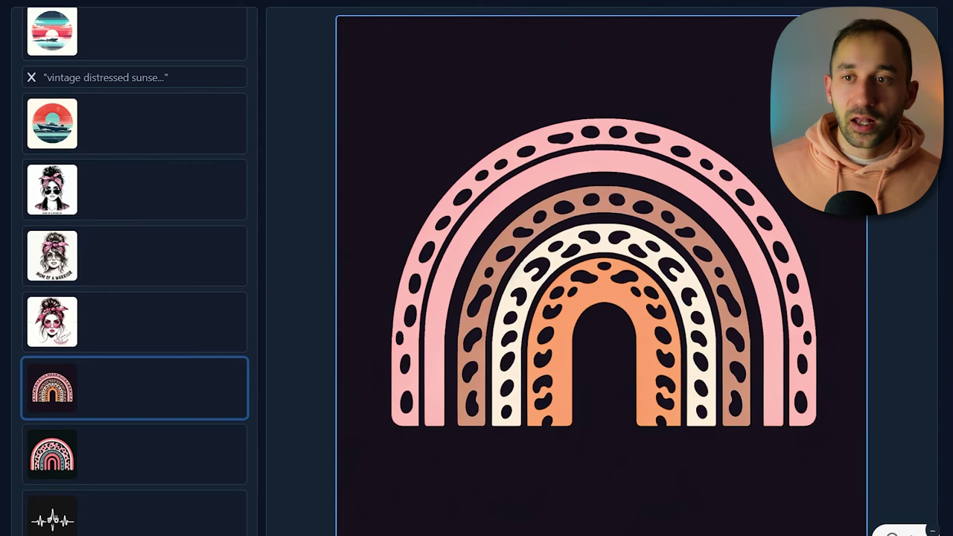
pyautogui.scroll(1, 794, 30)
pyautogui.click(794, 23)
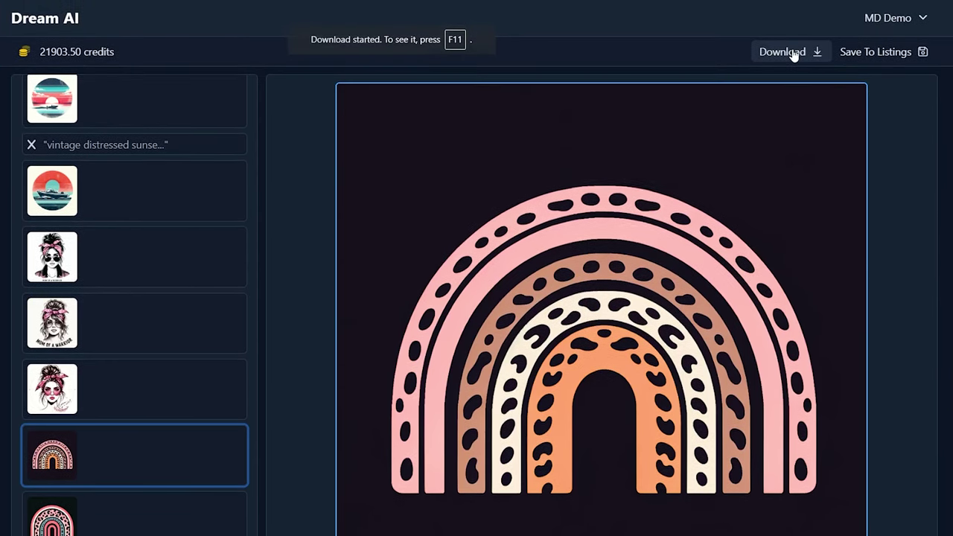
# Show the MOM OF A WARRIOR design, then the vintage sunset motorboat with its HD settings
pyautogui.scroll(3, 96, 477)
pyautogui.click(63, 514)
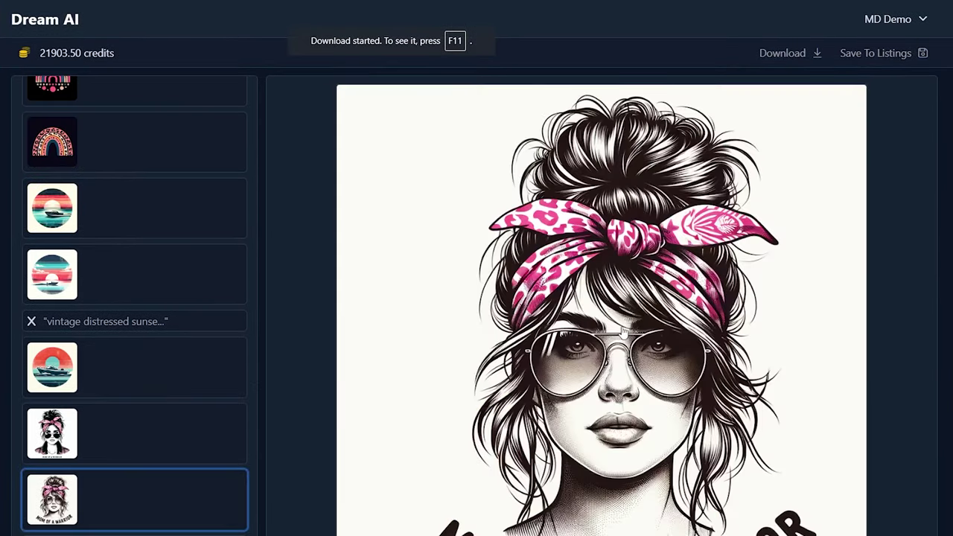
pyautogui.scroll(2, 102, 339)
pyautogui.scroll(1, 102, 340)
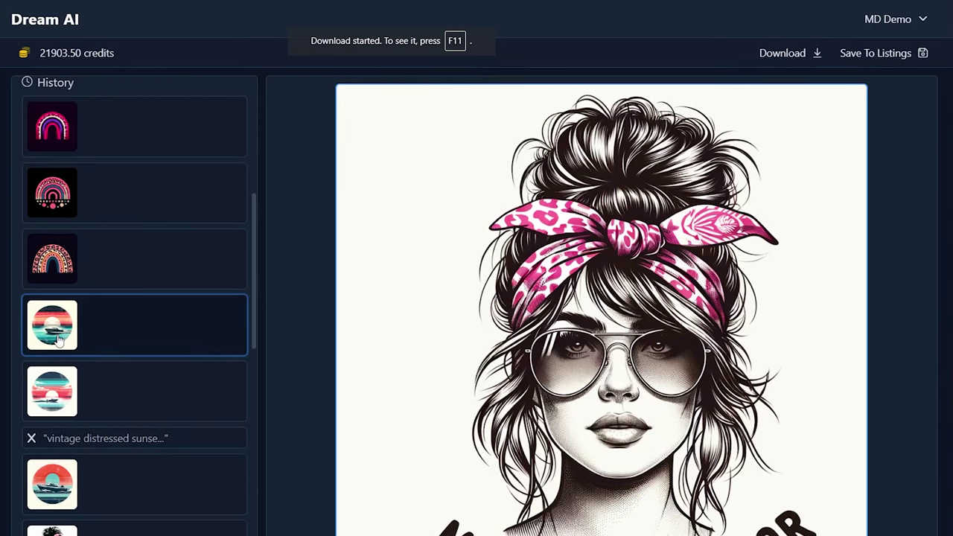
pyautogui.click(102, 328)
pyautogui.scroll(4, 123, 305)
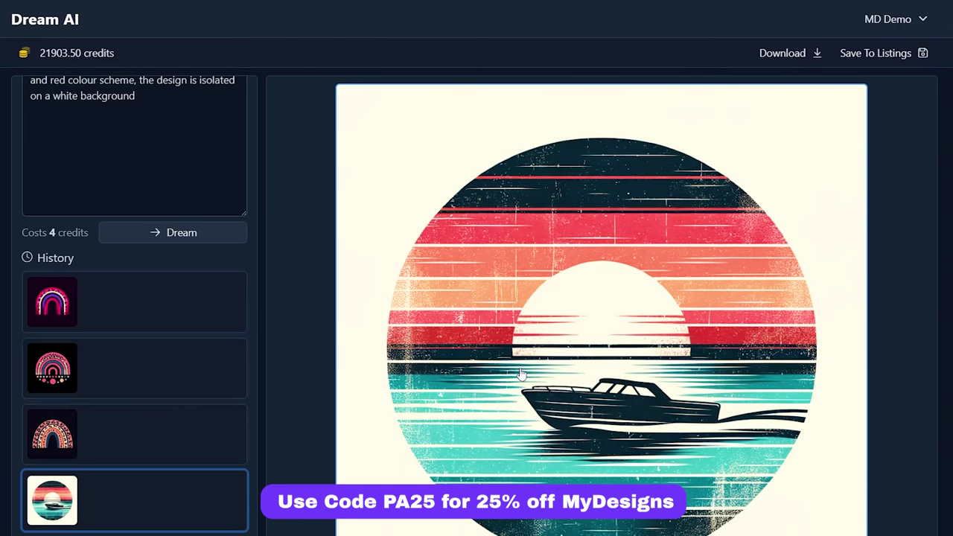
pyautogui.scroll(3, 152, 400)
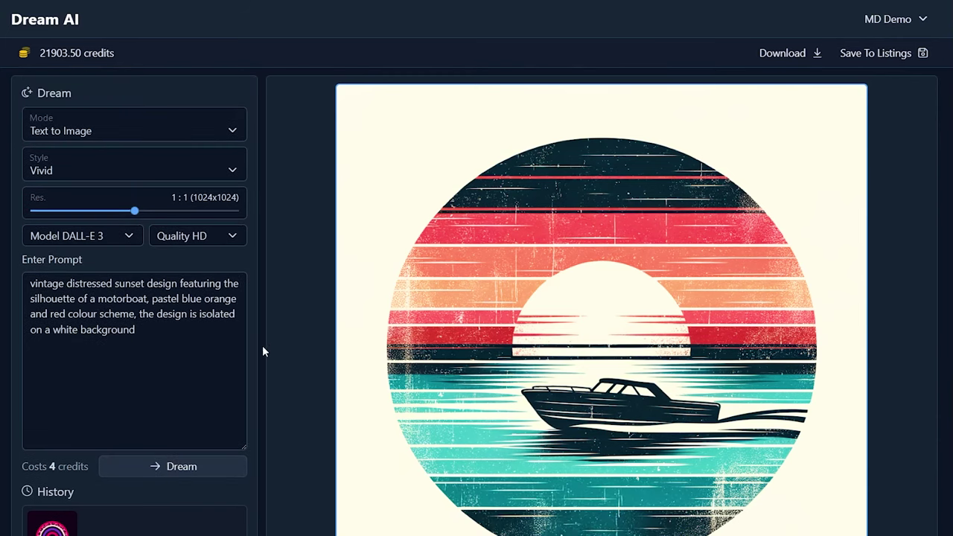
# Set Save To Listings to Upscale into a new DALLE3 DEMO listing's Main file slot
pyautogui.click(899, 53)
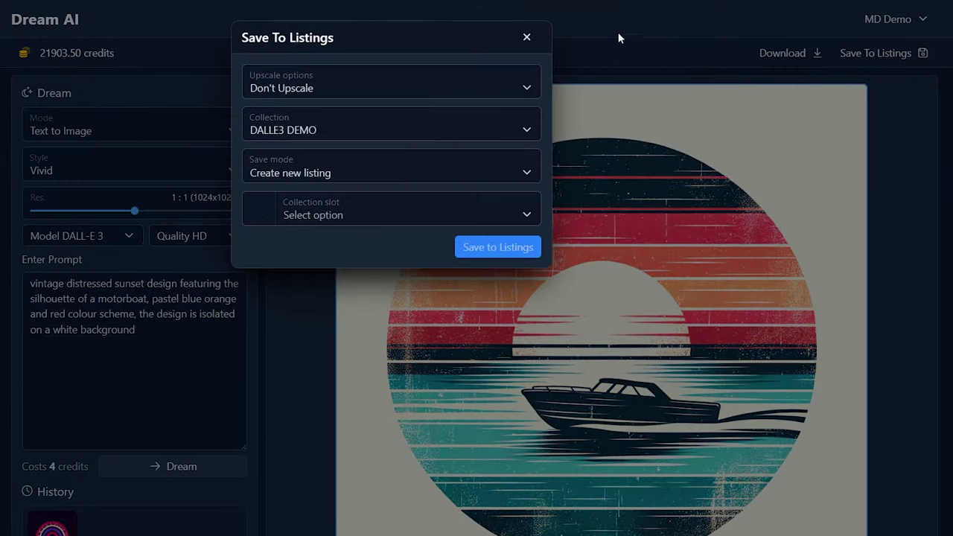
pyautogui.click(332, 88)
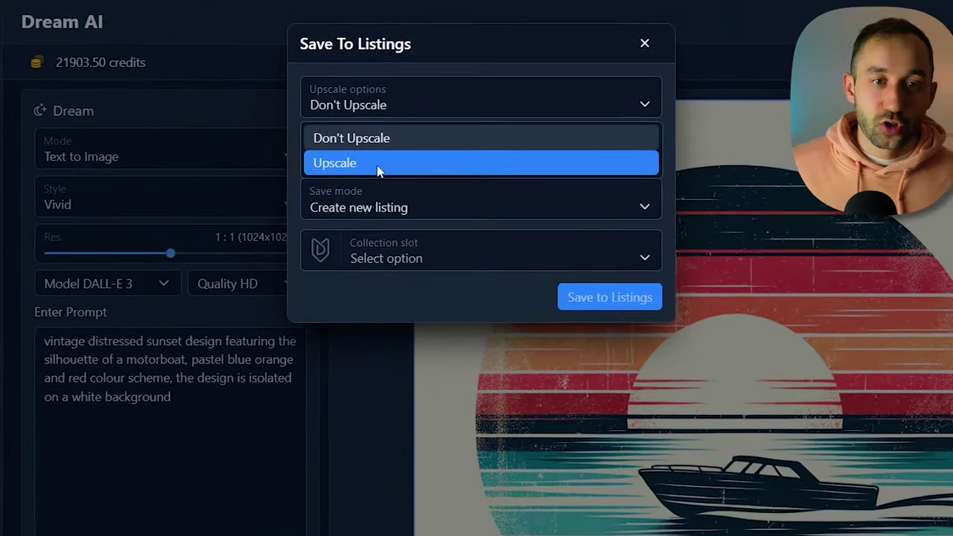
pyautogui.click(380, 167)
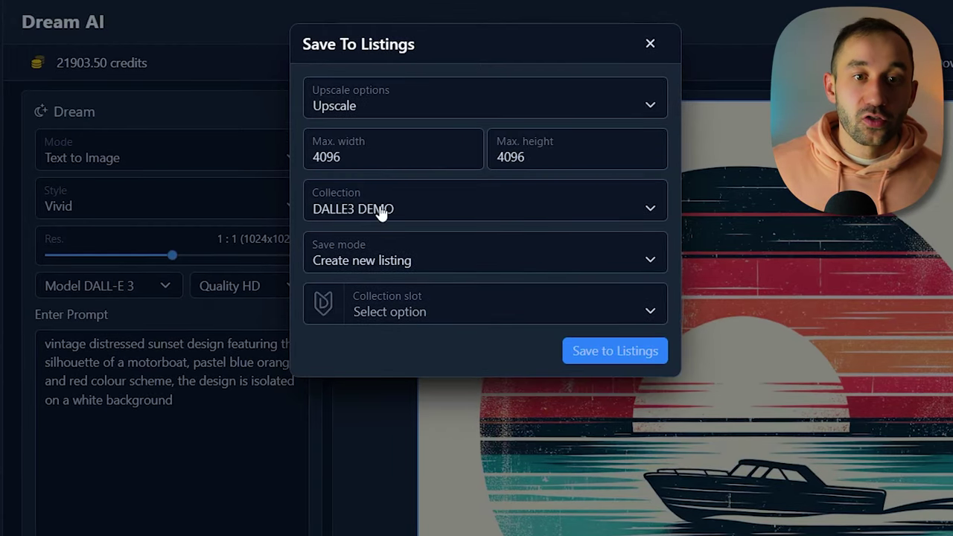
pyautogui.click(514, 209)
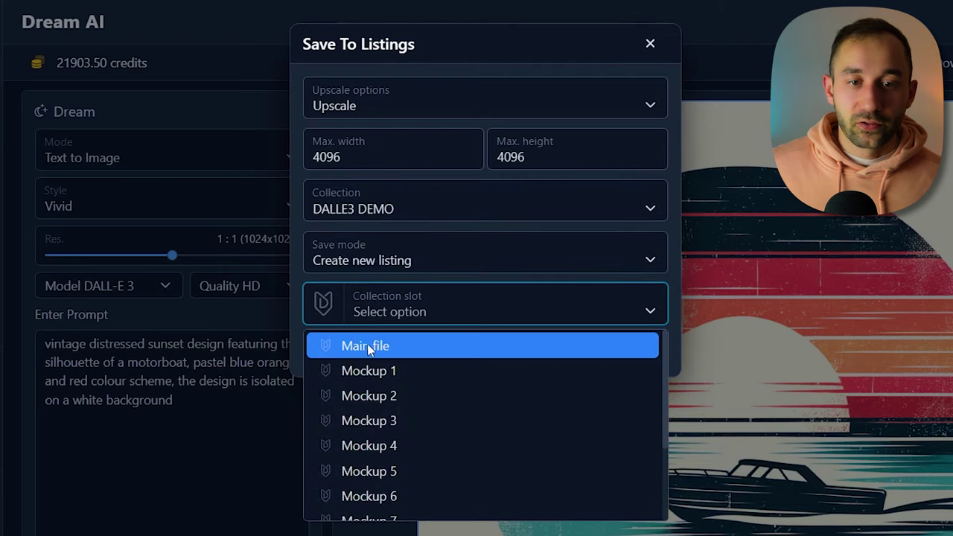
pyautogui.click(420, 345)
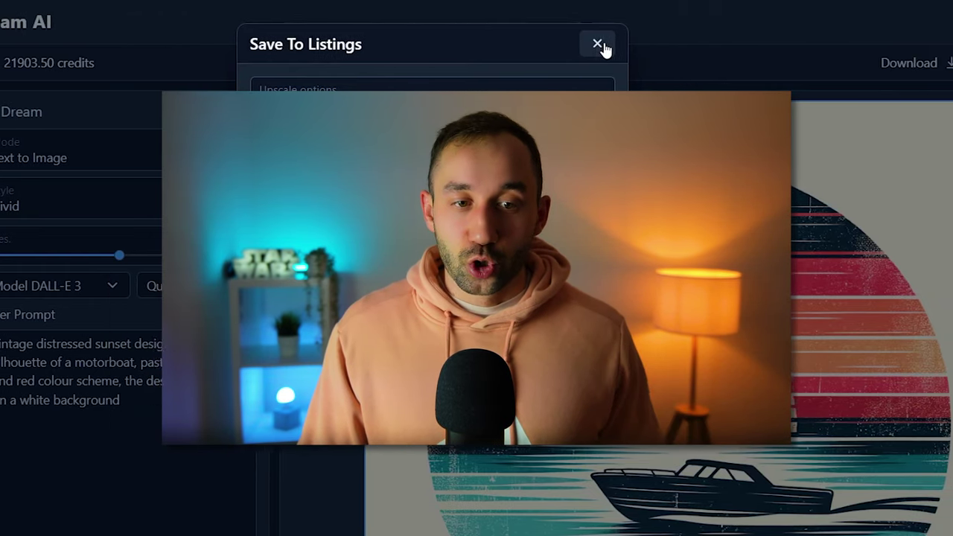
# Dismiss the Save To Listings dialog, returning to the sunset motorboat design
pyautogui.click(651, 45)
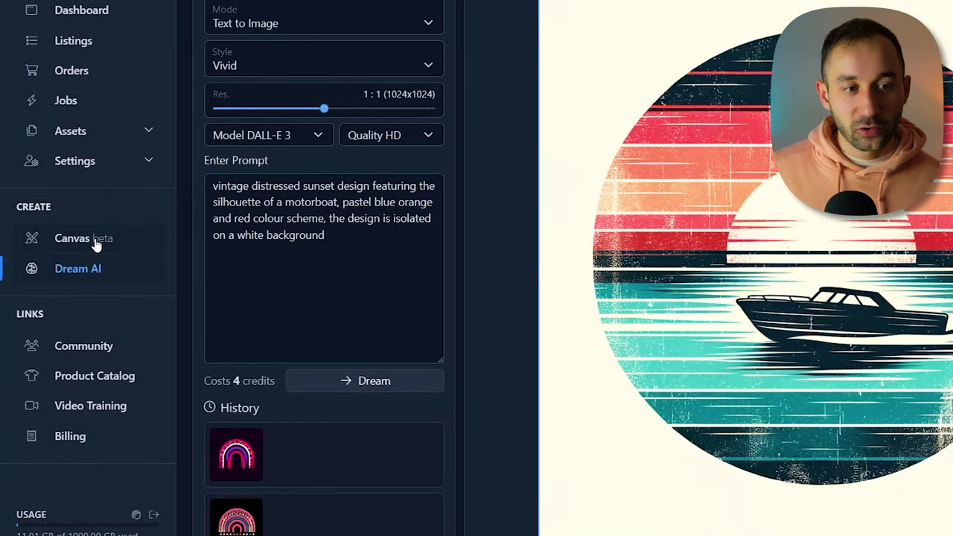
# Start a blank white 4500×5400 Canvas design from the Bella 3001 template
pyautogui.click(95, 242)
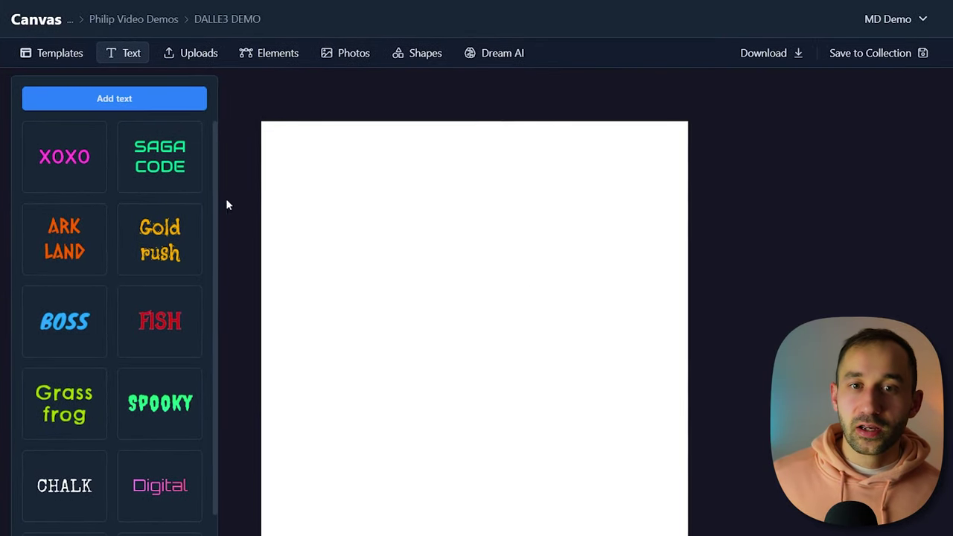
pyautogui.click(60, 54)
pyautogui.scroll(-1, 135, 272)
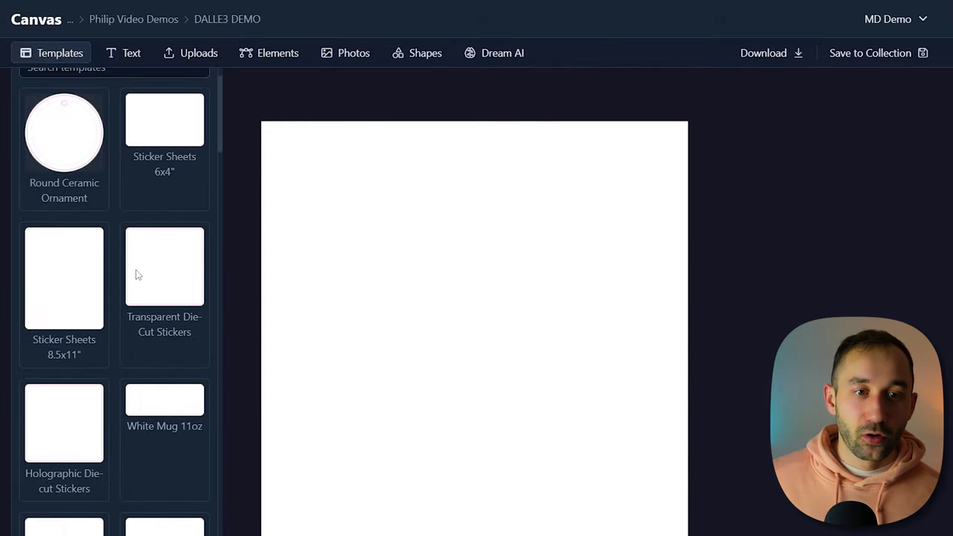
pyautogui.scroll(-1, 136, 274)
pyautogui.scroll(-5, 137, 274)
pyautogui.scroll(-2, 141, 253)
pyautogui.scroll(1, 145, 246)
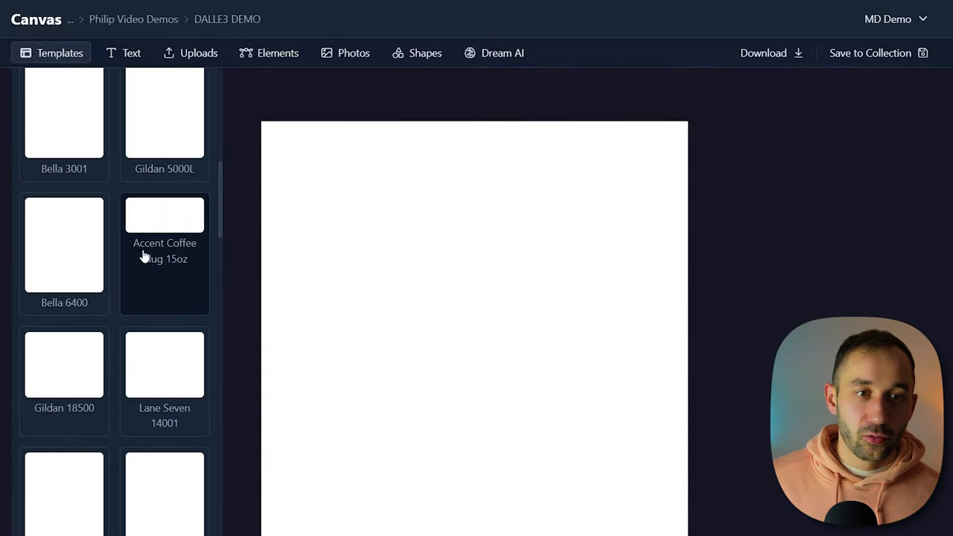
pyautogui.scroll(1, 142, 260)
pyautogui.scroll(2, 137, 264)
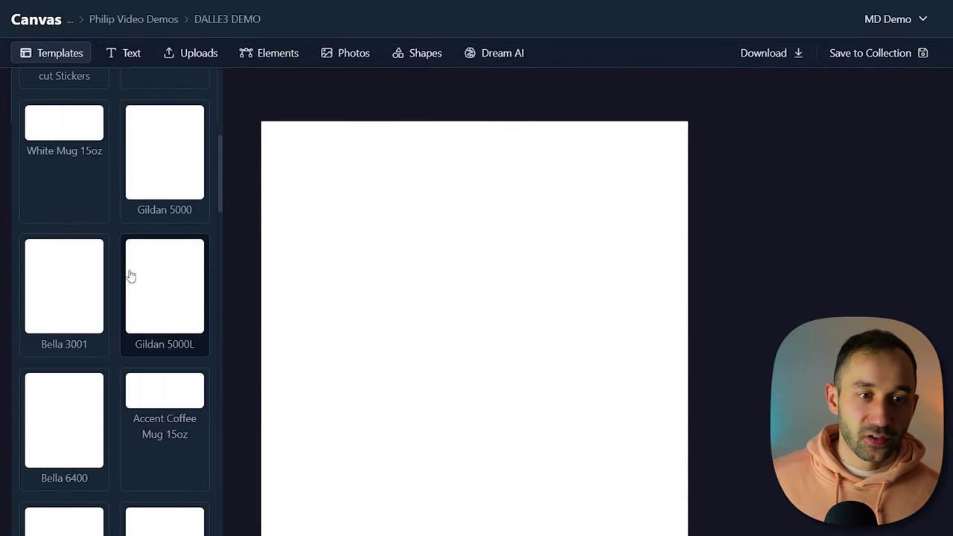
pyautogui.click(66, 308)
pyautogui.click(436, 247)
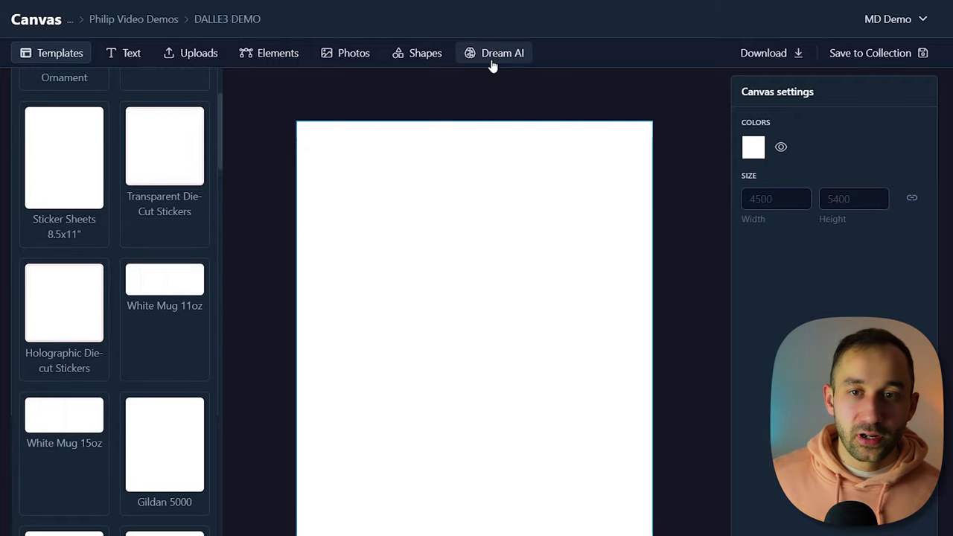
# Add the leopard rainbow from the Dream AI history to the canvas
pyautogui.click(500, 57)
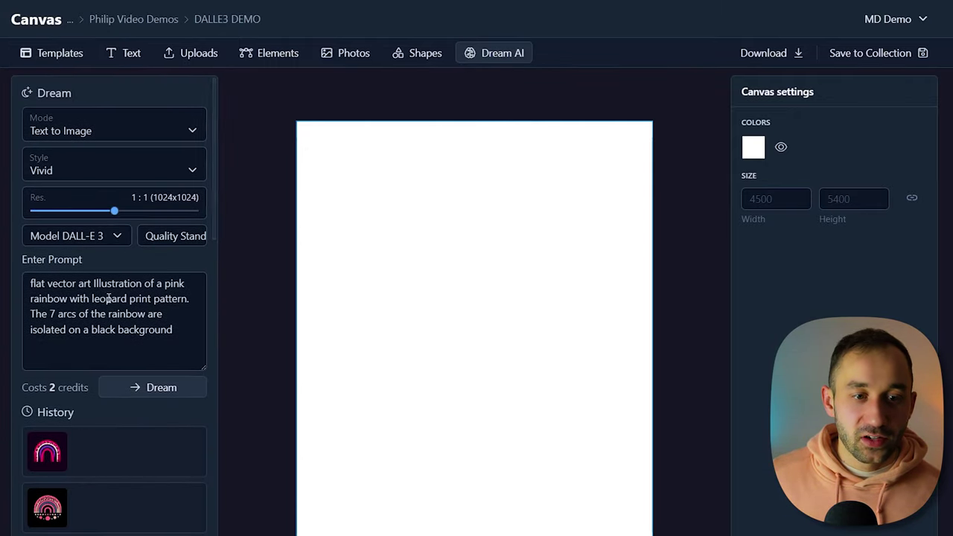
pyautogui.scroll(-3, 116, 328)
pyautogui.scroll(-1, 115, 334)
pyautogui.scroll(-3, 113, 337)
pyautogui.scroll(-3, 104, 341)
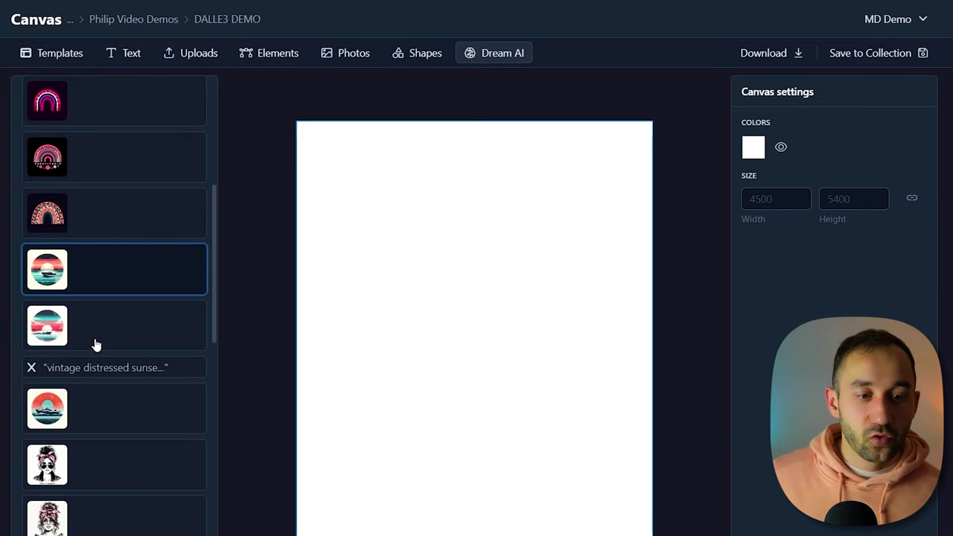
pyautogui.scroll(-2, 109, 377)
pyautogui.scroll(-2, 99, 368)
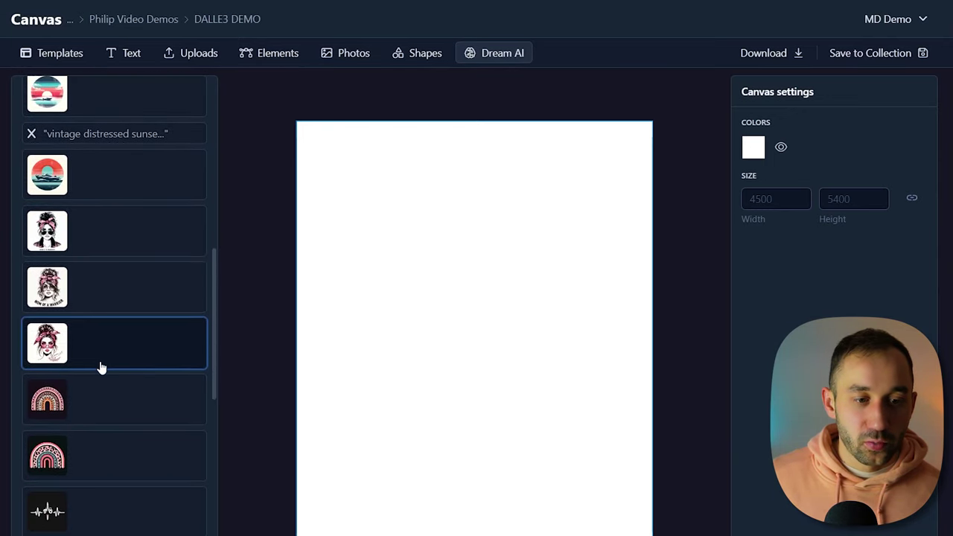
pyautogui.scroll(-1, 100, 366)
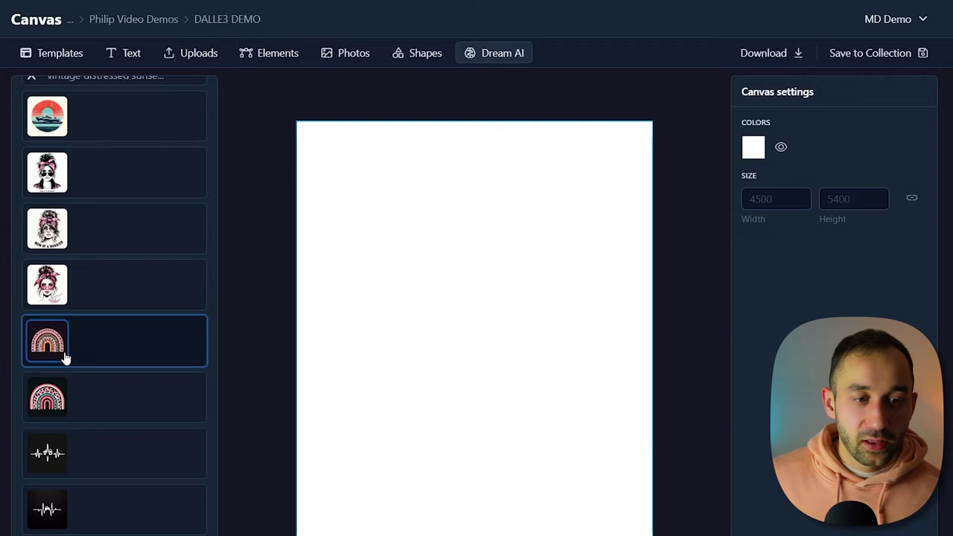
pyautogui.click(65, 358)
# Nudge the rainbow left and remove its dark background
pyautogui.moveTo(523, 314); pyautogui.dragTo(521, 315)
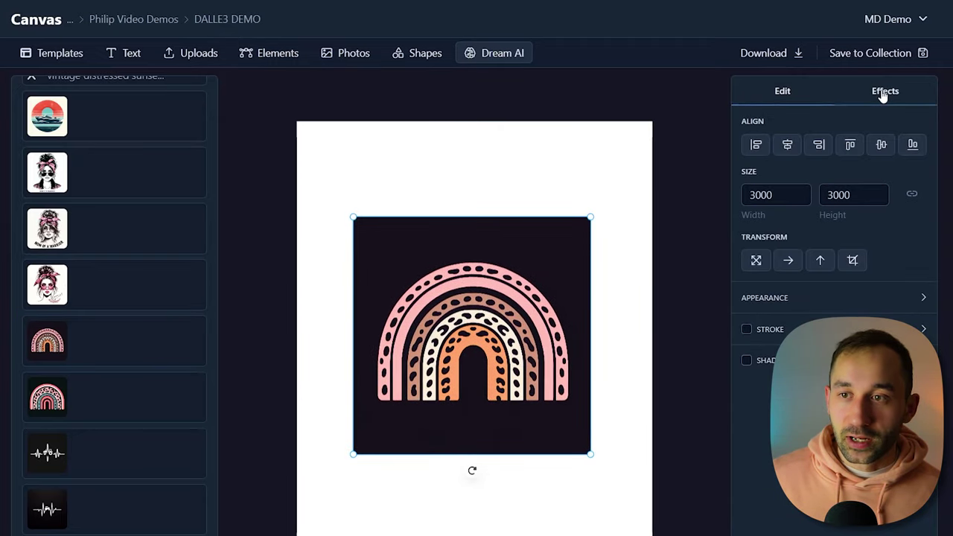
pyautogui.click(884, 93)
pyautogui.click(775, 138)
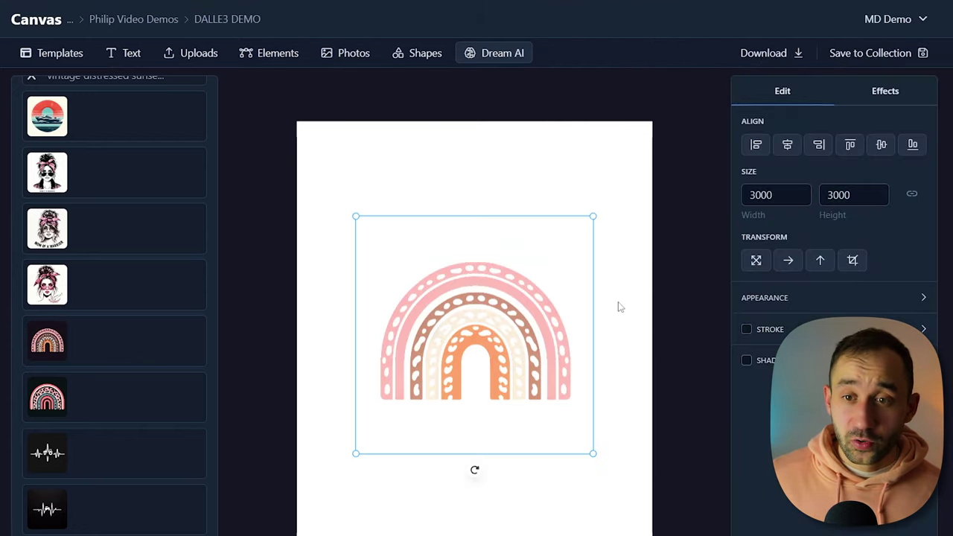
# Set the page background colour to black
pyautogui.click(624, 337)
pyautogui.click(753, 147)
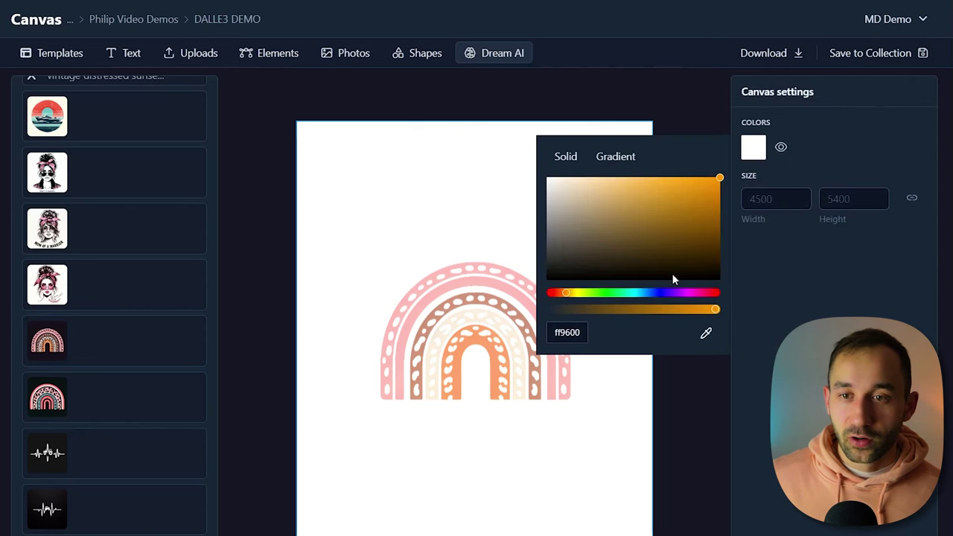
pyautogui.click(447, 377)
# Enlarge the rainbow to about 4793×4793 and position it near the page top
pyautogui.moveTo(518, 335); pyautogui.dragTo(518, 222)
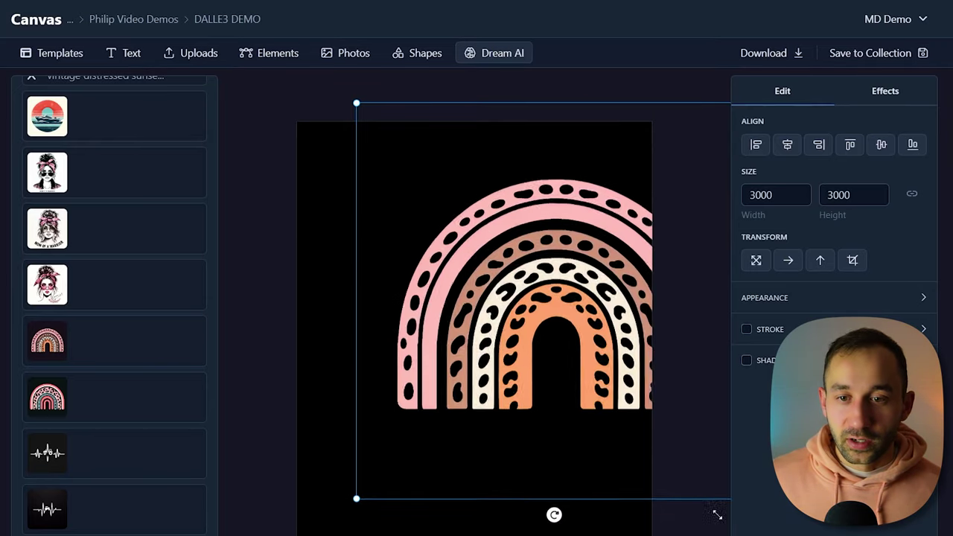
pyautogui.moveTo(594, 341); pyautogui.dragTo(708, 511)
pyautogui.moveTo(531, 301)
pyautogui.mouseDown()
pyautogui.moveTo(488, 284)
pyautogui.moveTo(551, 268)
pyautogui.moveTo(595, 278)
pyautogui.mouseUp()
pyautogui.click(685, 234)
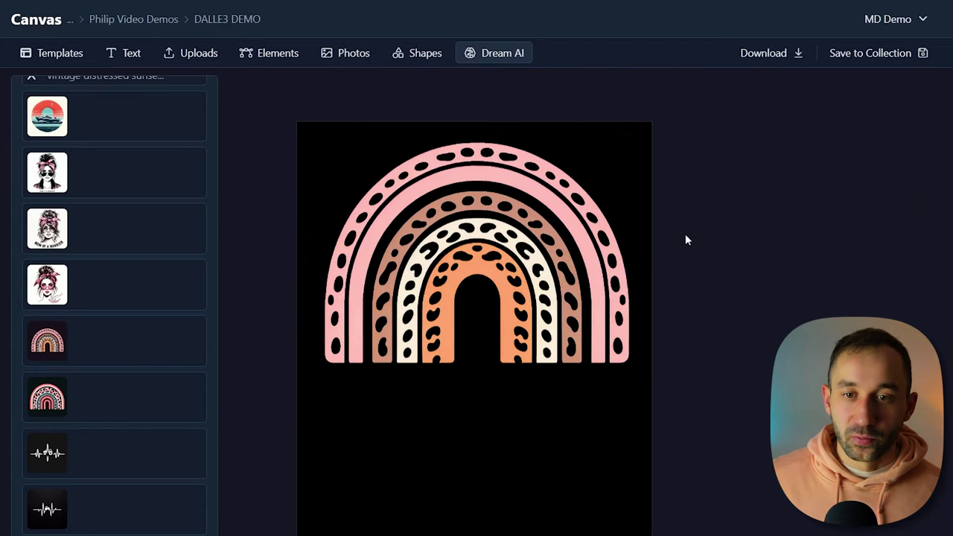
pyautogui.scroll(5, 475, 313)
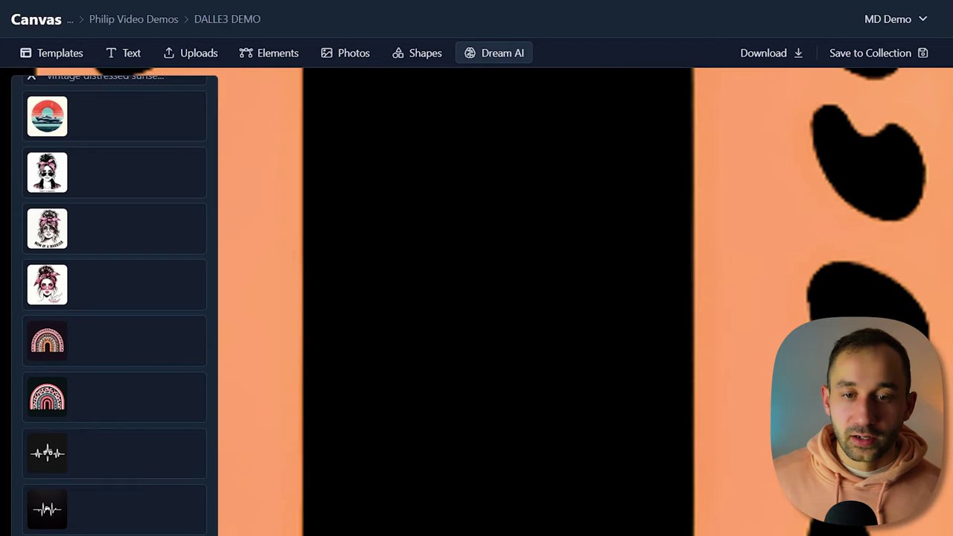
pyautogui.scroll(-2, 491, 298)
pyautogui.scroll(-2, 491, 298)
pyautogui.scroll(-2, 491, 298)
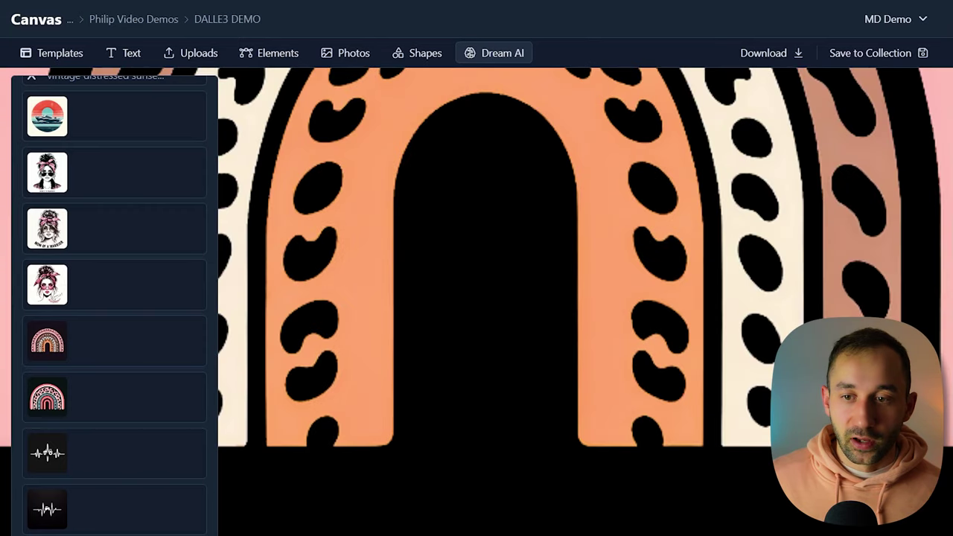
pyautogui.scroll(-3, 507, 317)
# Select the rainbow and look through its effects, ending on its size and alignment settings
pyautogui.click(508, 317)
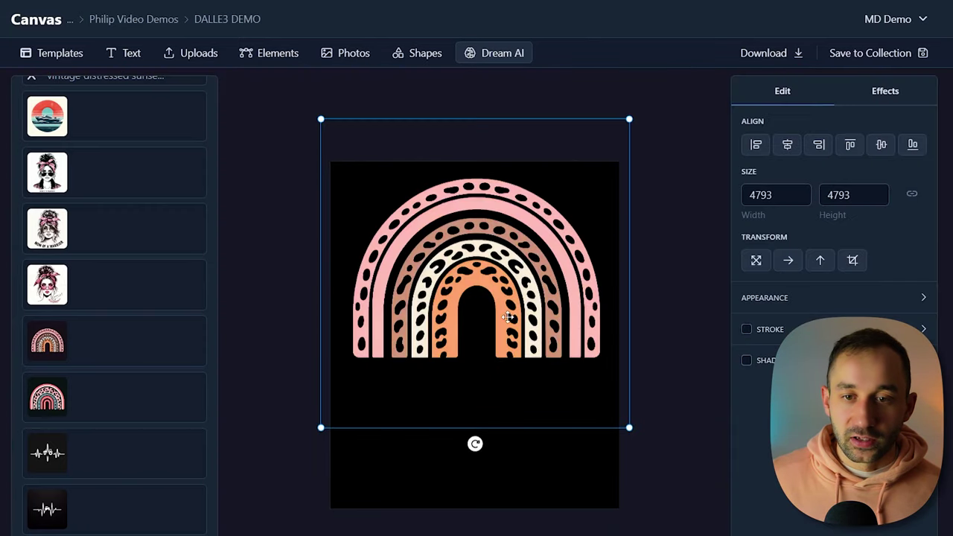
pyautogui.click(876, 95)
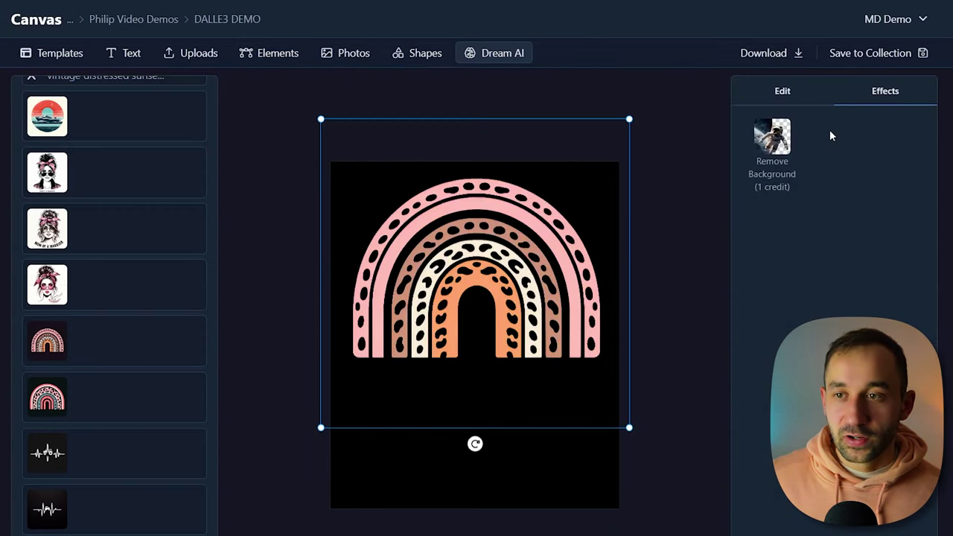
pyautogui.click(792, 95)
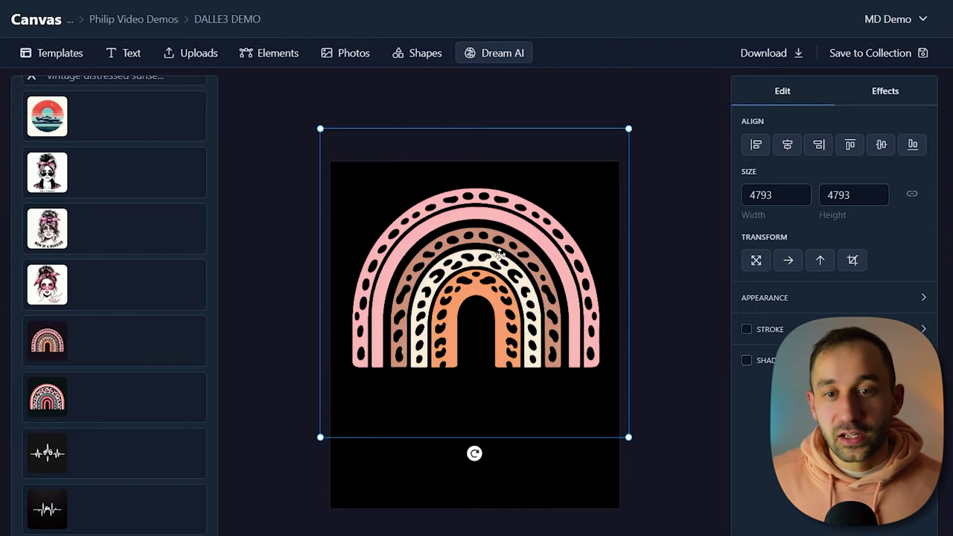
pyautogui.click(912, 100)
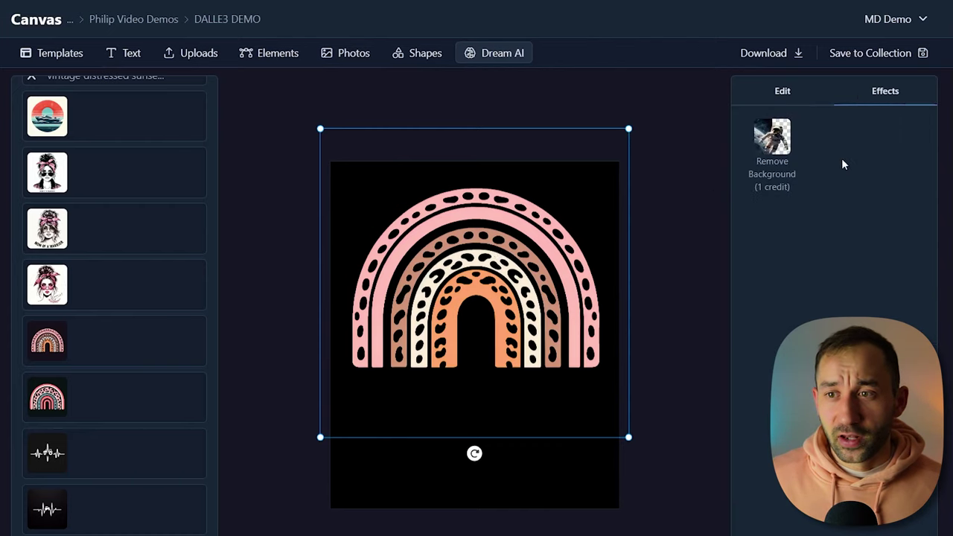
pyautogui.click(775, 101)
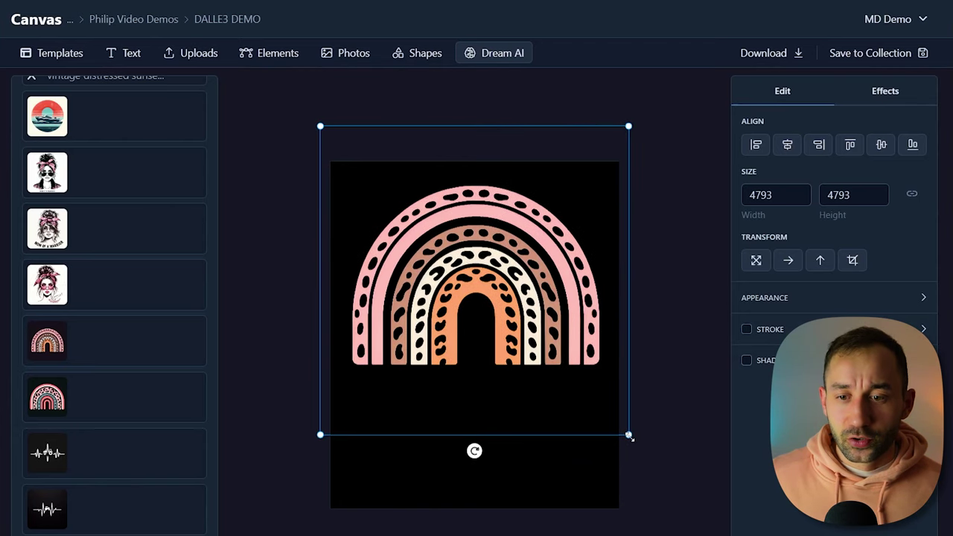
# Shrink the rainbow, centre it on the page, and make the page background transparent
pyautogui.moveTo(629, 435); pyautogui.dragTo(528, 341)
pyautogui.moveTo(430, 234); pyautogui.dragTo(471, 274)
pyautogui.click(670, 224)
pyautogui.click(746, 150)
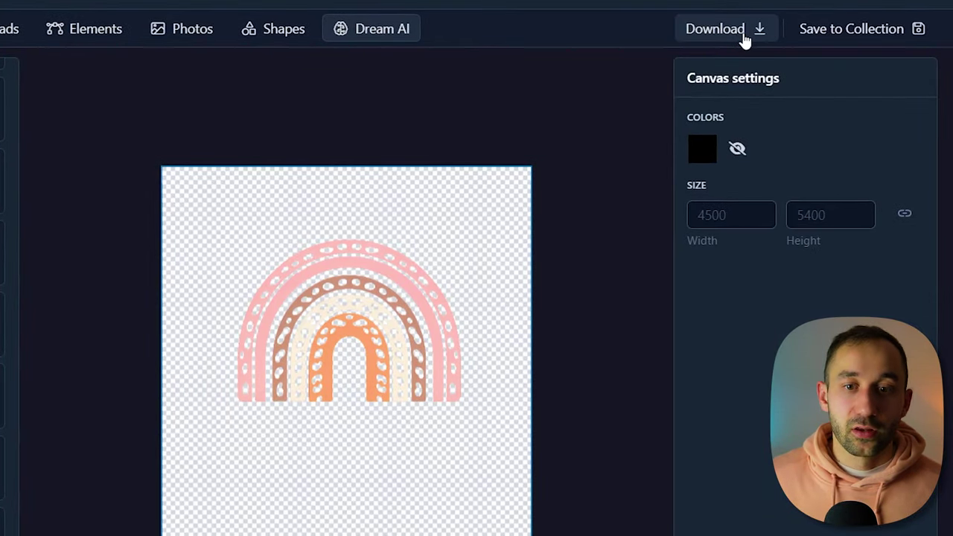
# Look at the Save to Collection options without saving, then scroll the Dream AI panel to the top
pyautogui.click(818, 33)
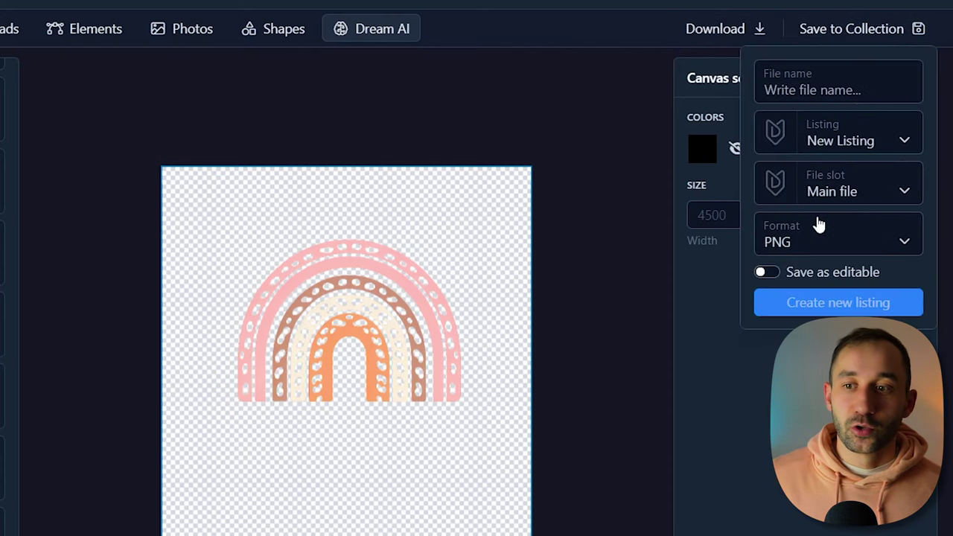
pyautogui.click(751, 391)
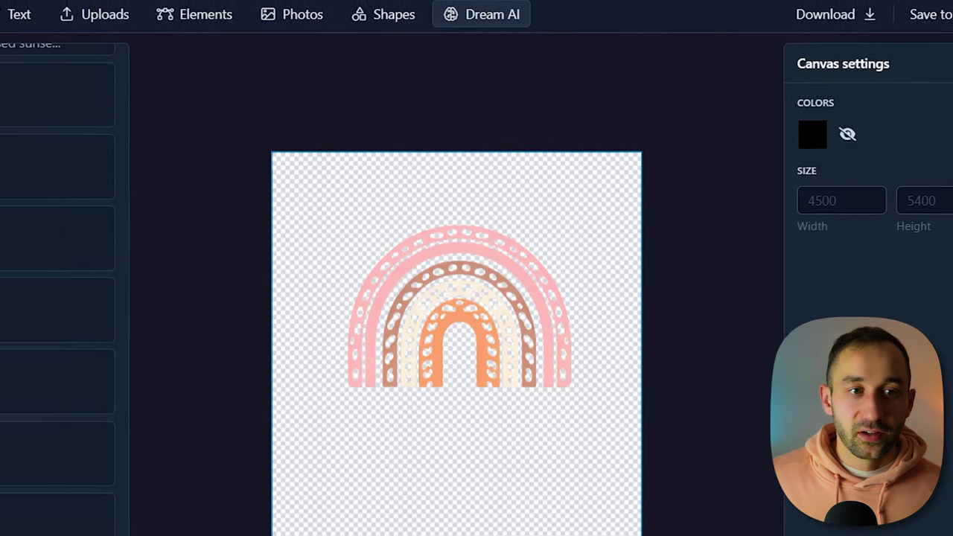
pyautogui.scroll(6, 303, 265)
pyautogui.scroll(5, 304, 261)
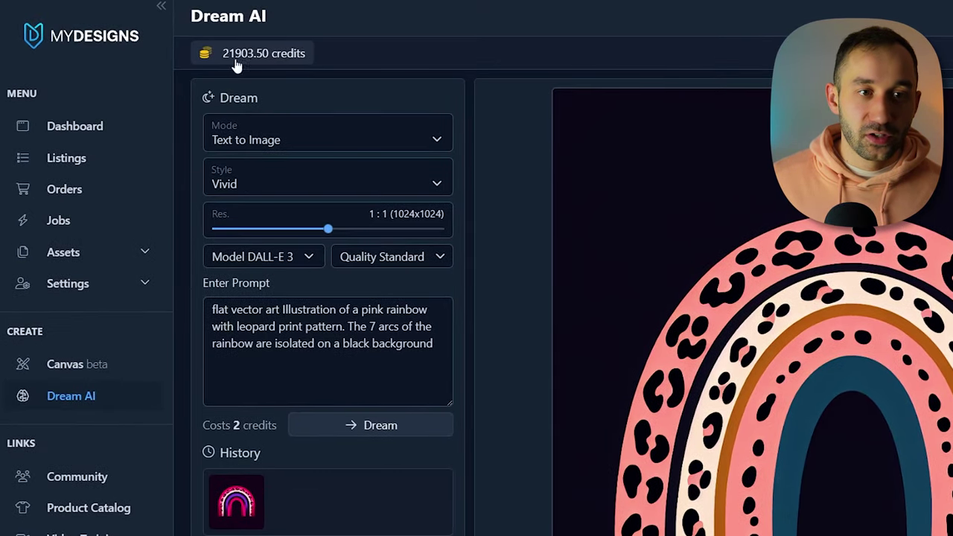
# Open the Buy Credits dialog from the credits balance to see packs from 125 credits for $5
pyautogui.click(236, 57)
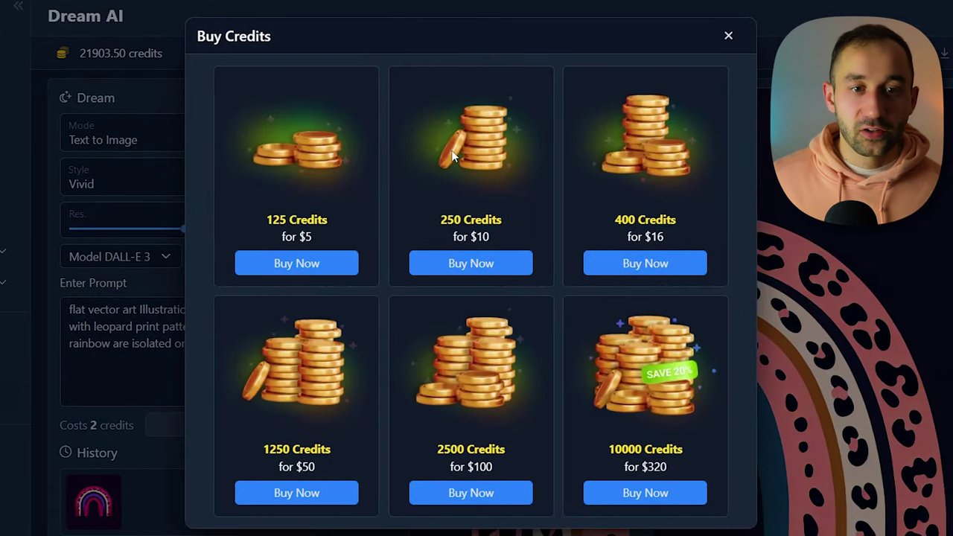